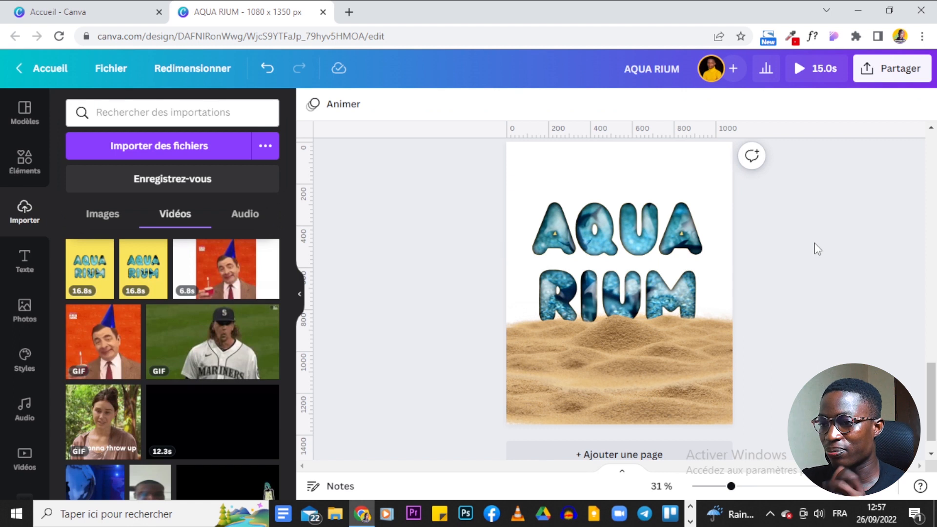
Step: Preview the finished AQUA RIUM design full screen, then return to the editor
click(811, 74)
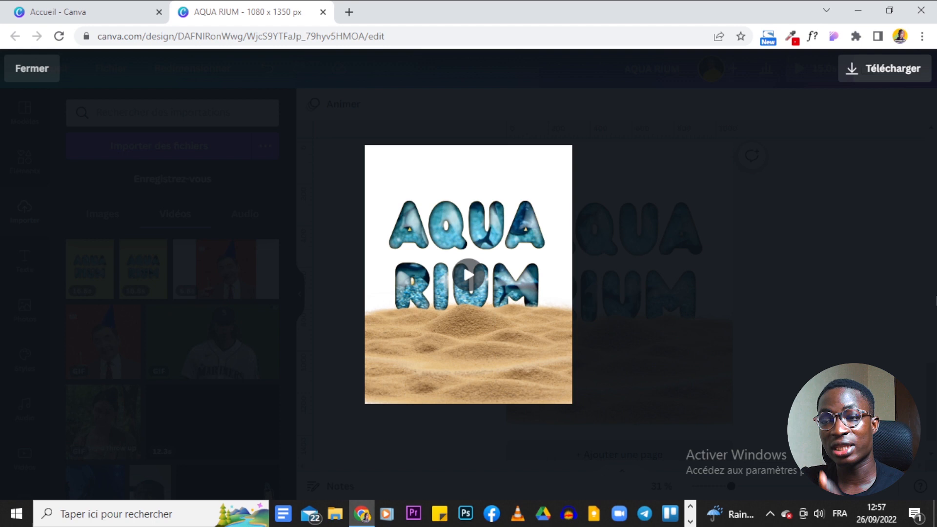
key(Escape)
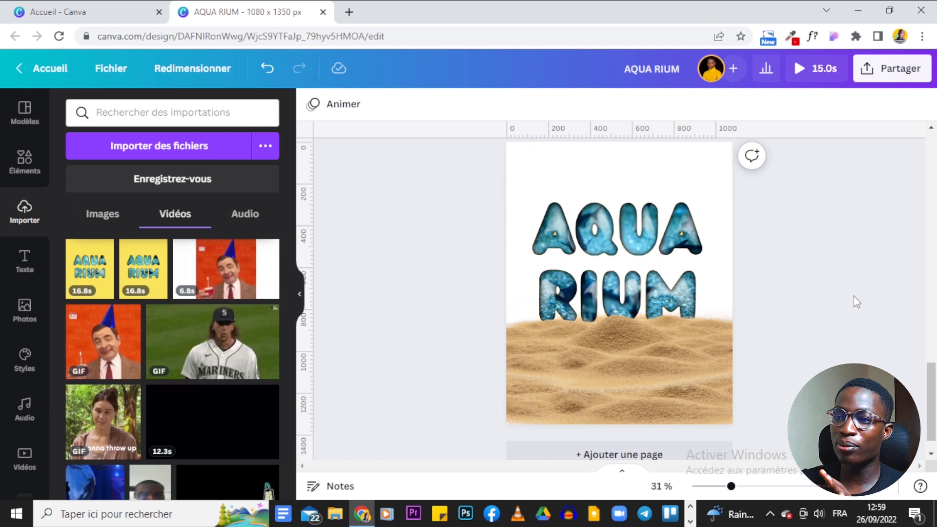
drag(736, 494, 746, 497)
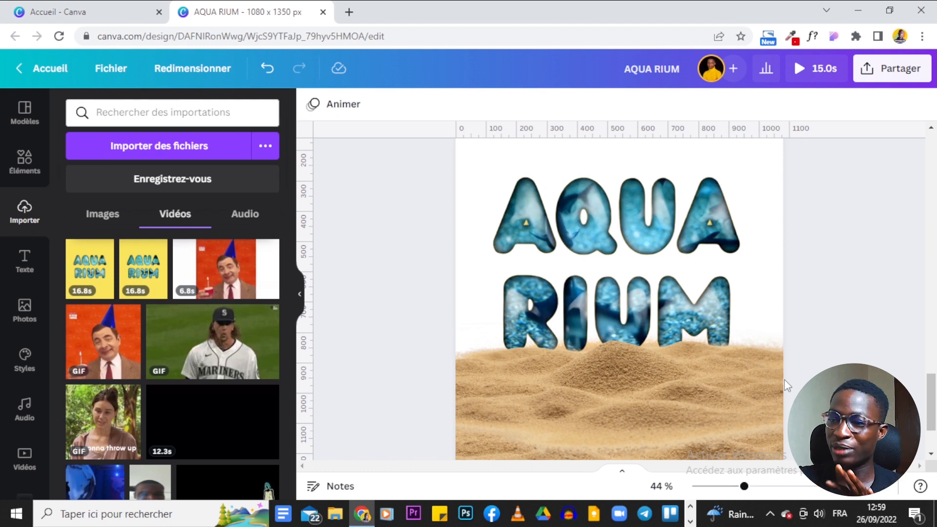
Step: Examine the pages of the finished AQUA RIUM design, from the hidden lettering page through to Page 4
scroll(858, 324, up, 5)
scroll(858, 325, up, 8)
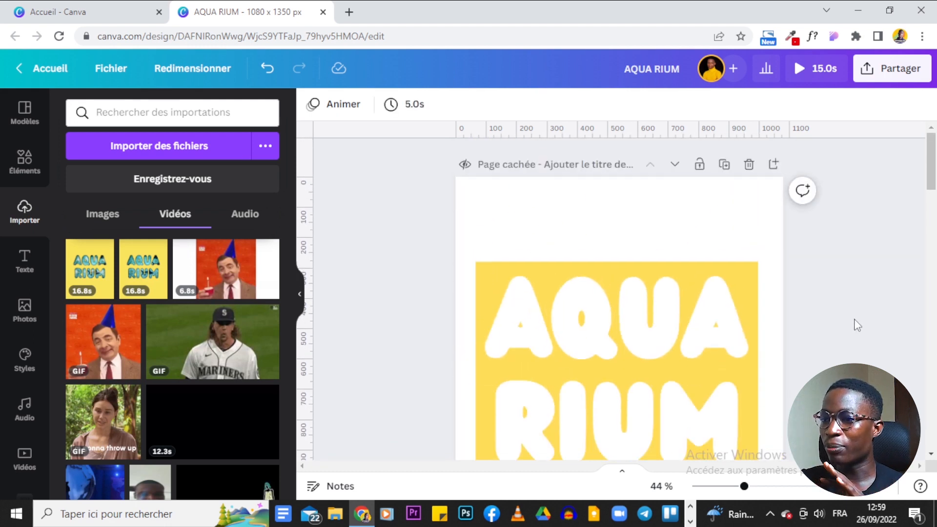
scroll(613, 211, down, 1)
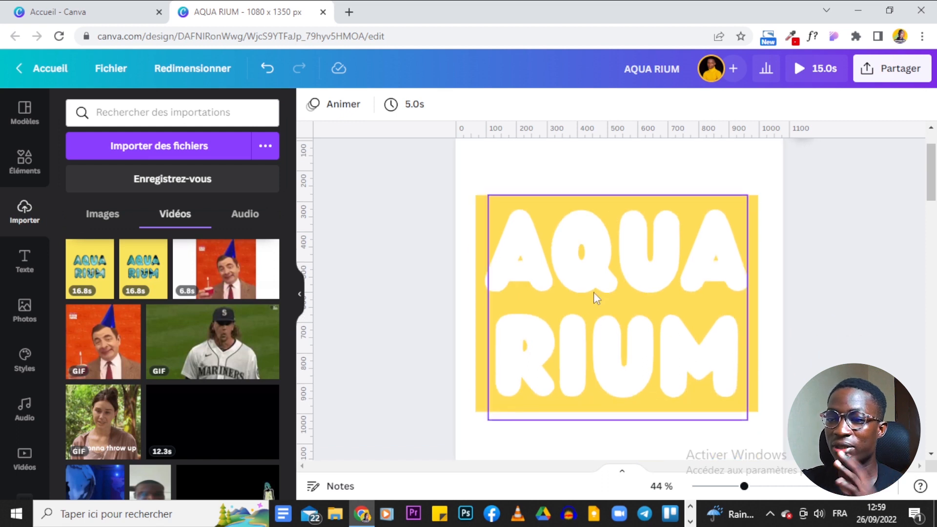
click(595, 308)
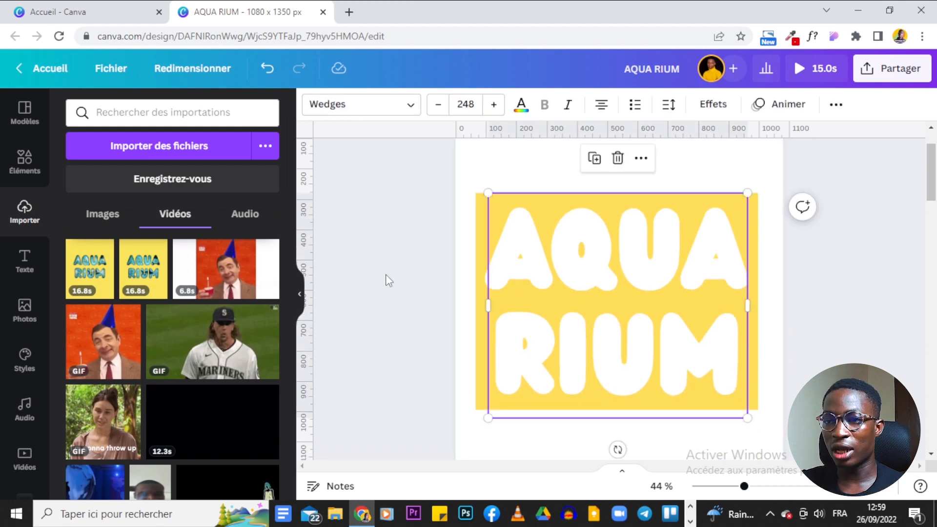
scroll(391, 280, down, 7)
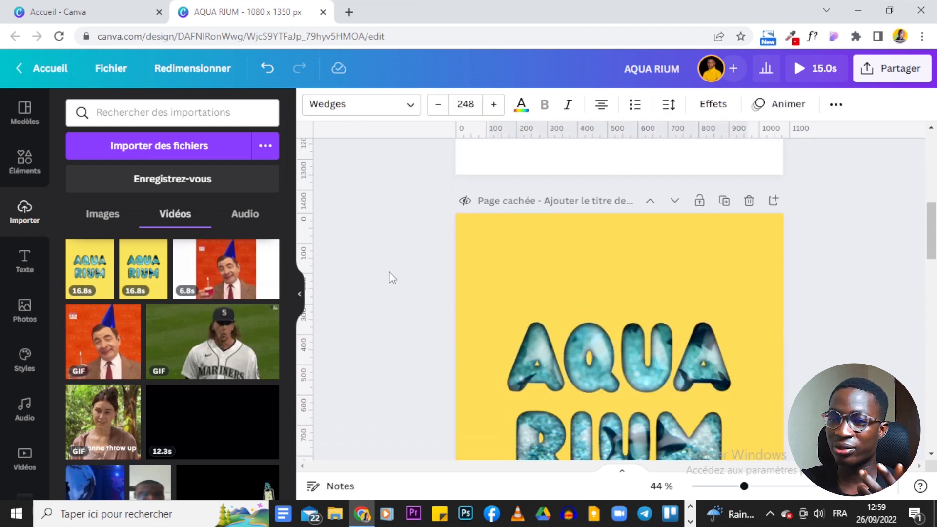
scroll(703, 238, down, 5)
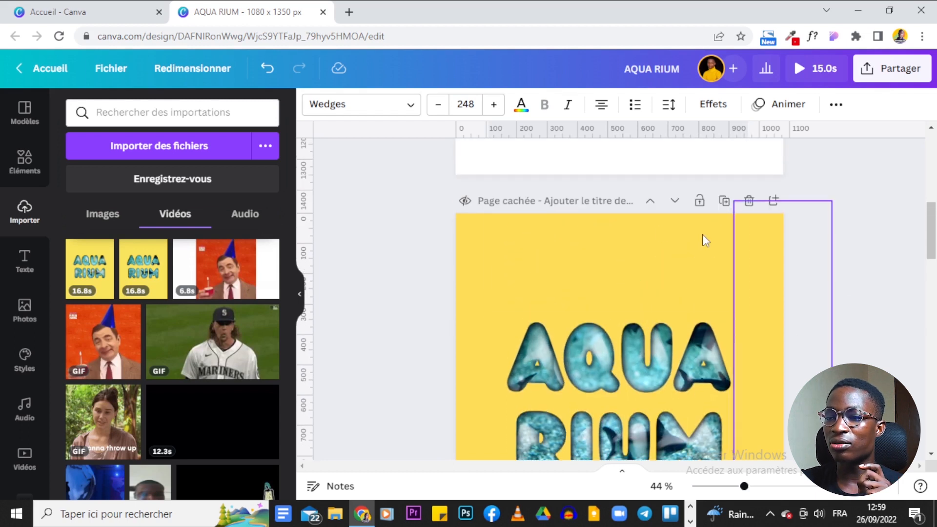
scroll(416, 412, down, 3)
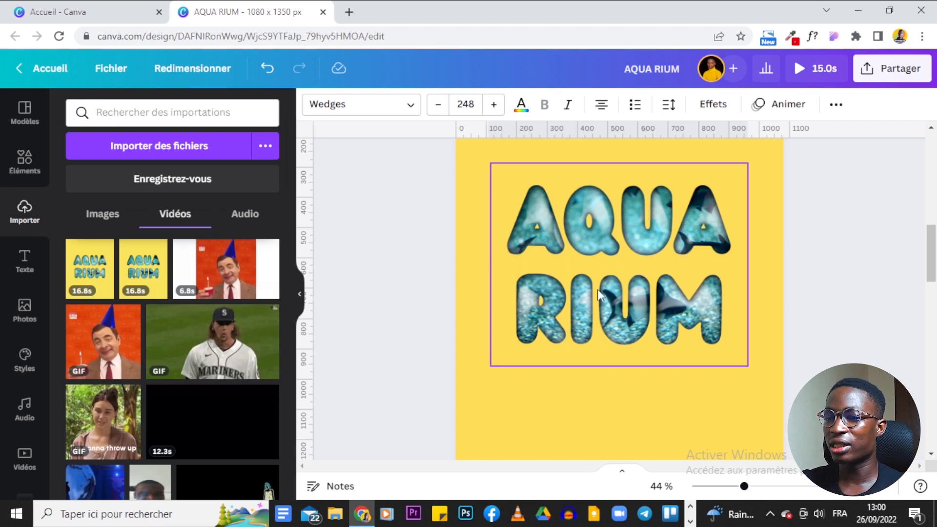
scroll(827, 325, down, 8)
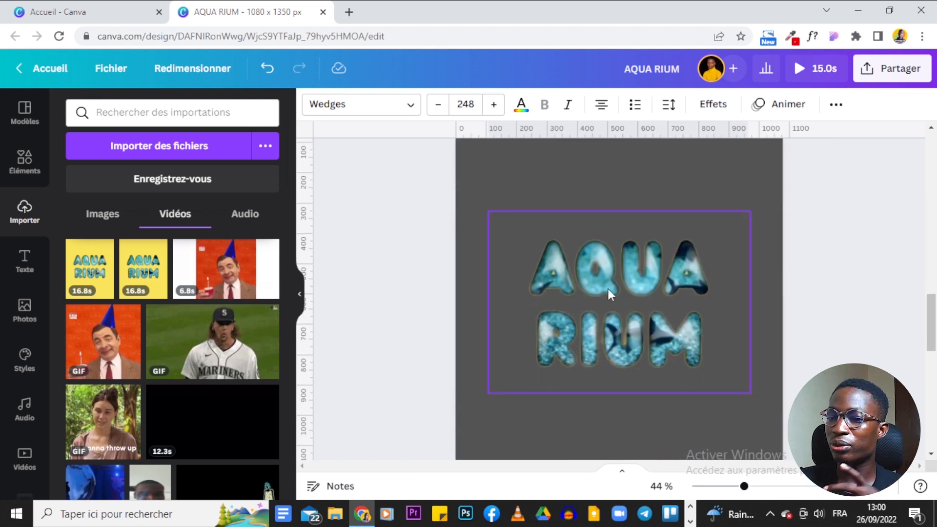
scroll(607, 308, down, 6)
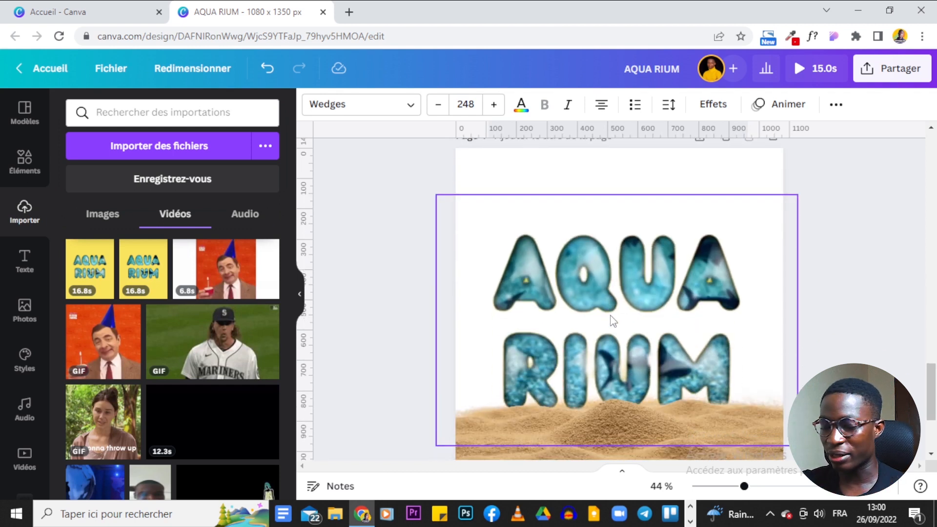
scroll(698, 283, down, 4)
scroll(901, 326, up, 2)
scroll(901, 325, up, 3)
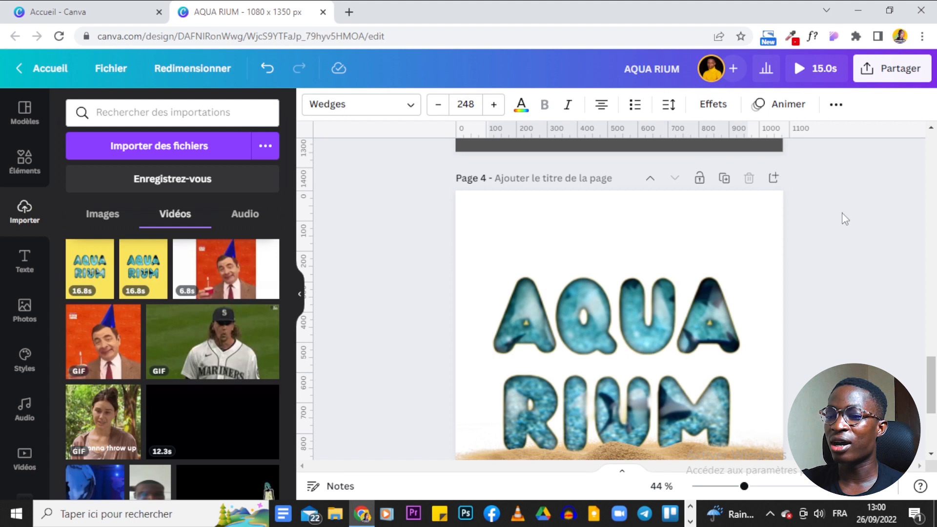
scroll(852, 240, down, 5)
scroll(854, 241, up, 8)
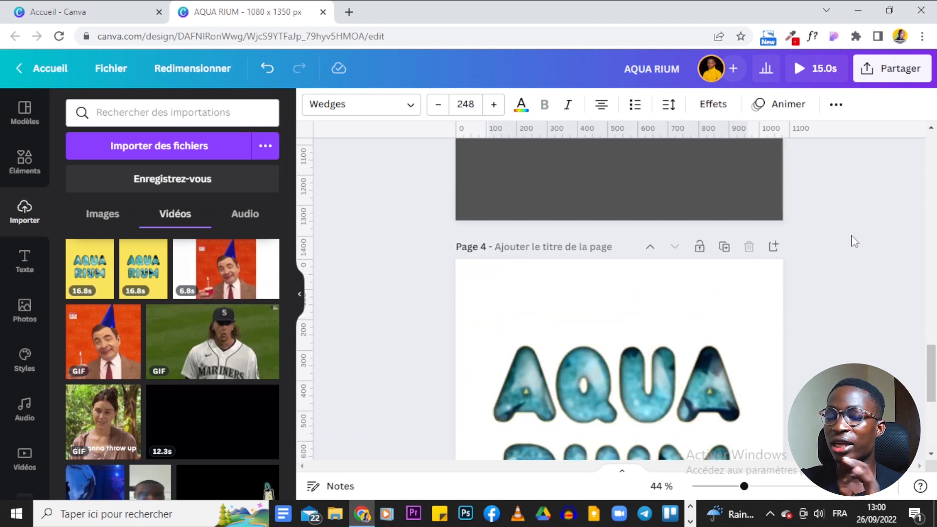
scroll(852, 240, up, 8)
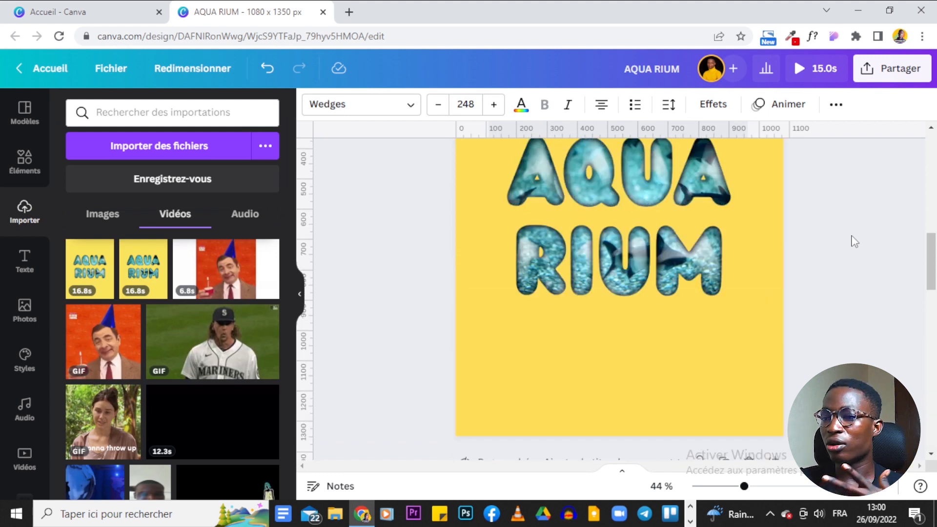
Step: Create a blank 1080 × 1350 px portrait Instagram post from the Canva home page
click(6, 10)
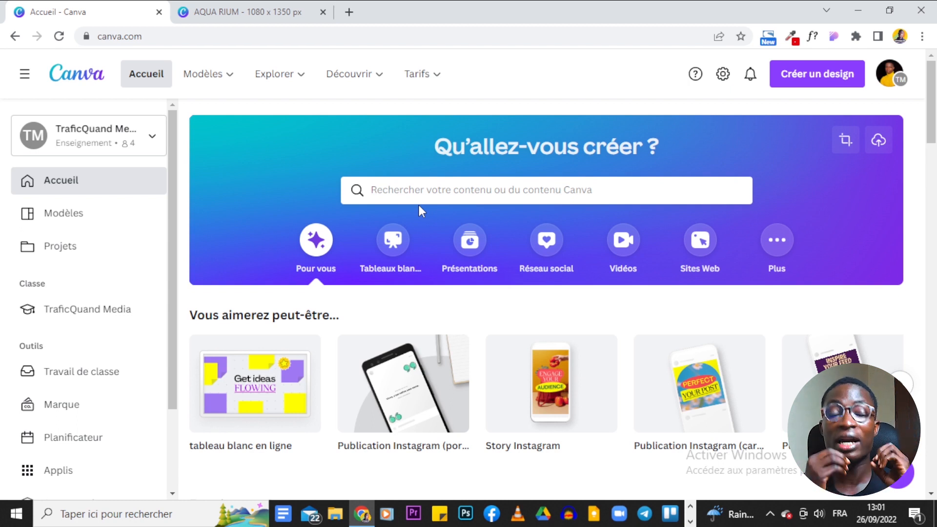
scroll(703, 241, down, 5)
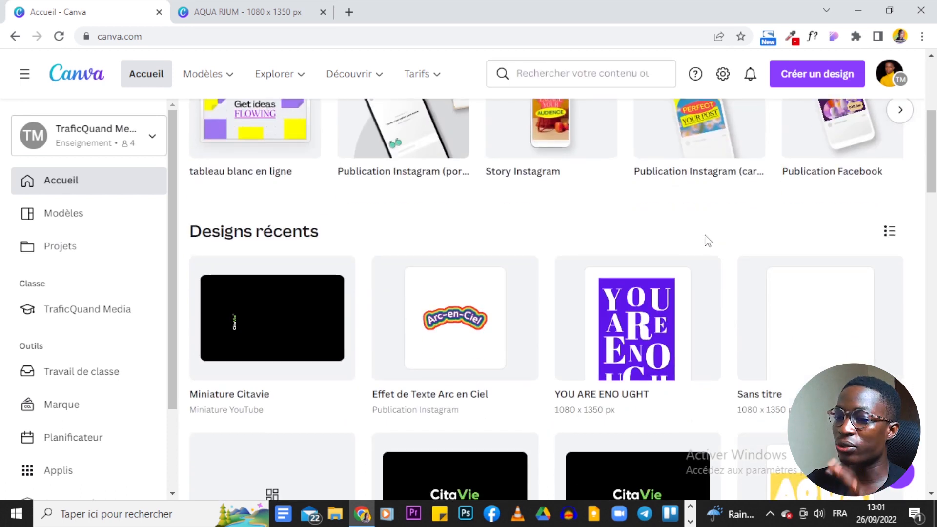
scroll(712, 238, up, 4)
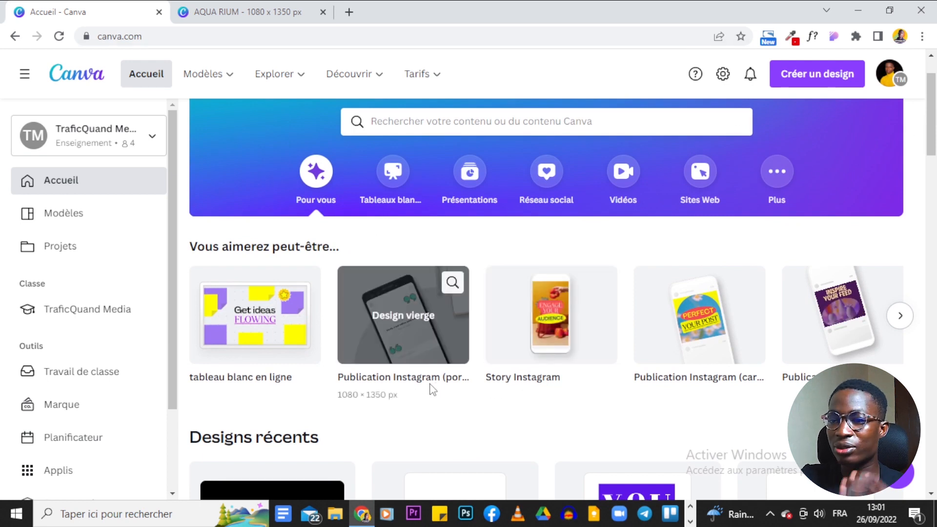
click(436, 309)
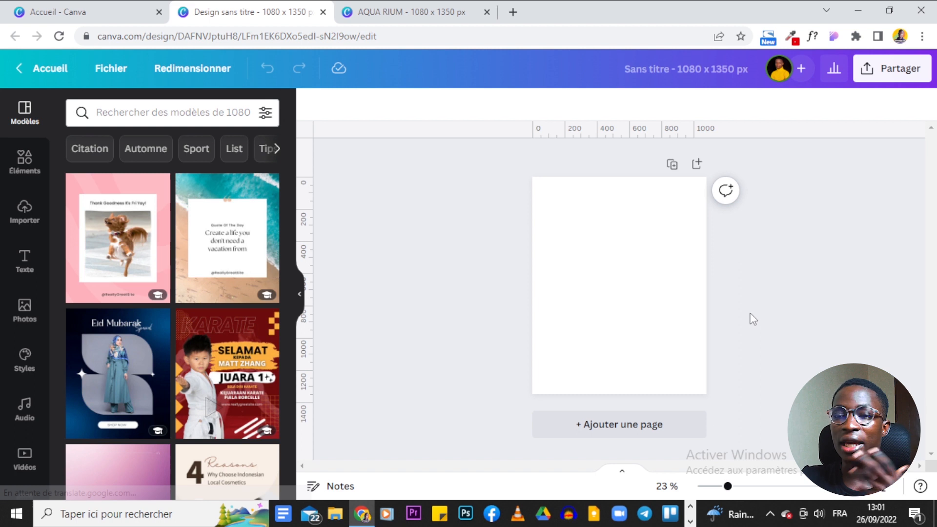
Step: Check the lettering on the first page of the finished AQUA RIUM design, then return to the blank design
click(405, 11)
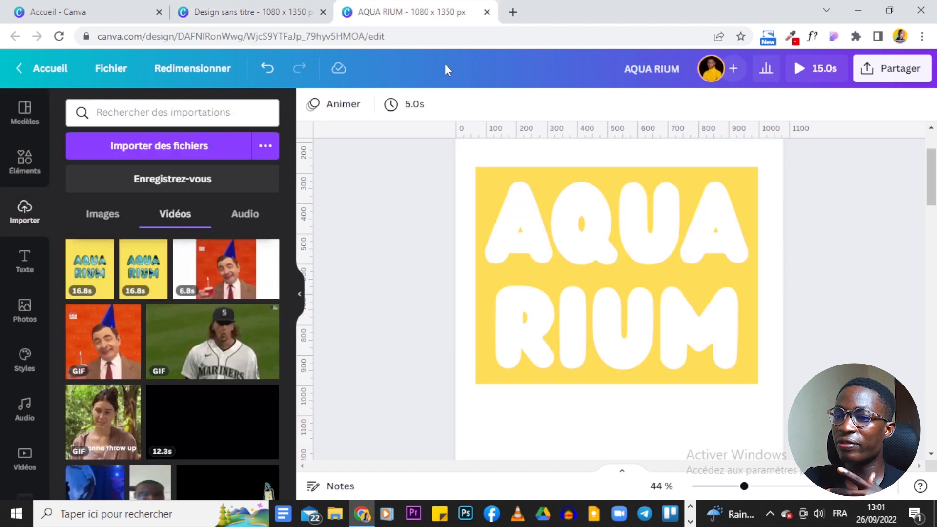
click(636, 255)
click(247, 12)
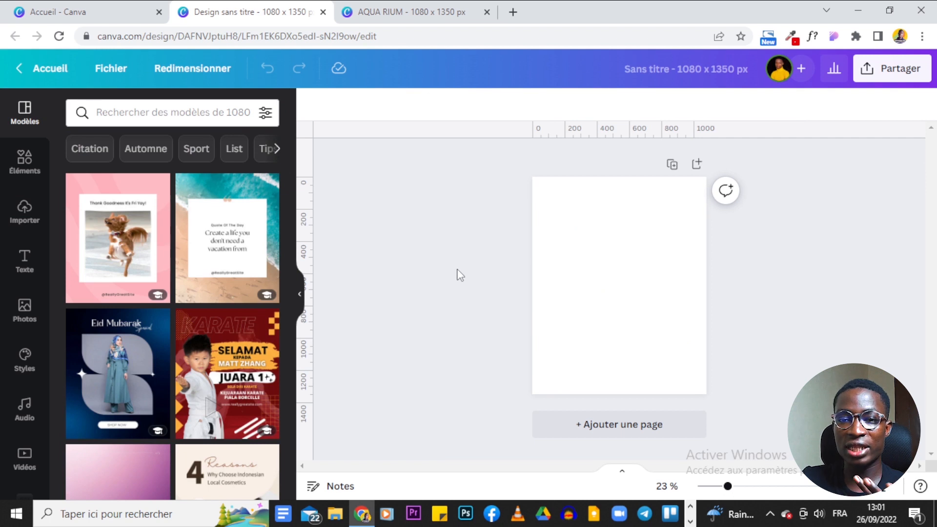
Step: Add a text box to the blank page and replace its placeholder with "AQUA RIUM"
key(t)
drag(578, 278, 441, 267)
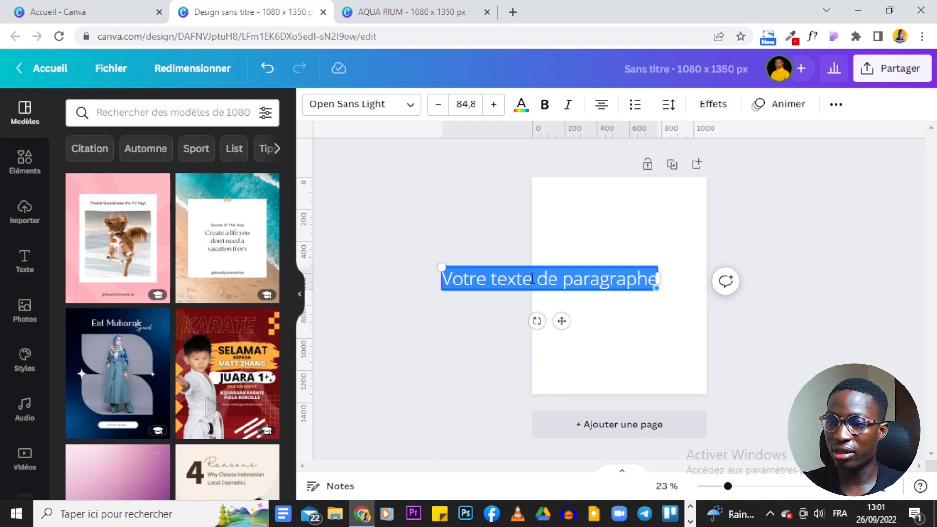
key(ctrl+Tab)
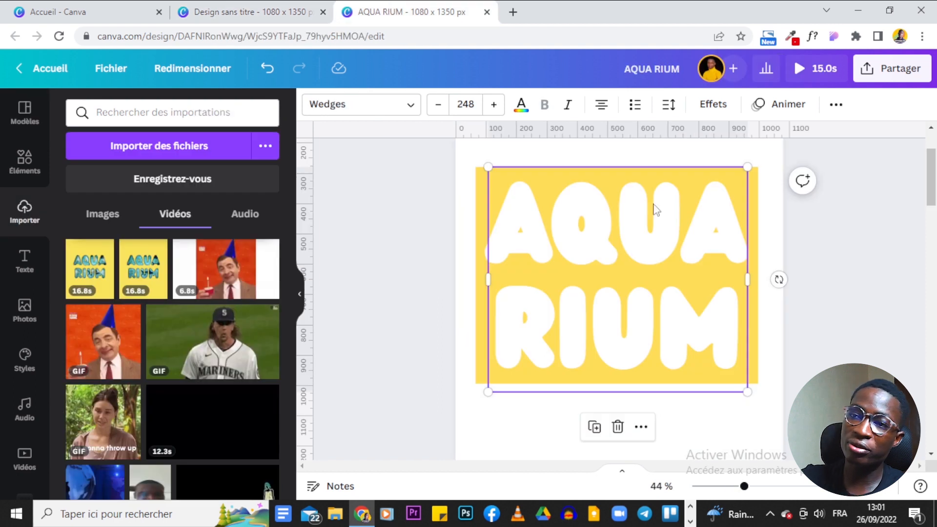
key(ctrl+shift+Tab)
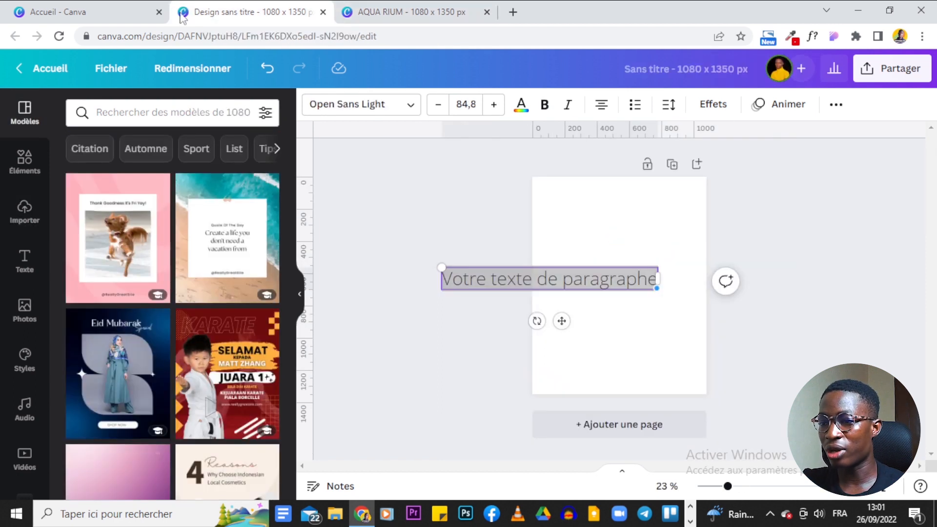
text(AQUA)
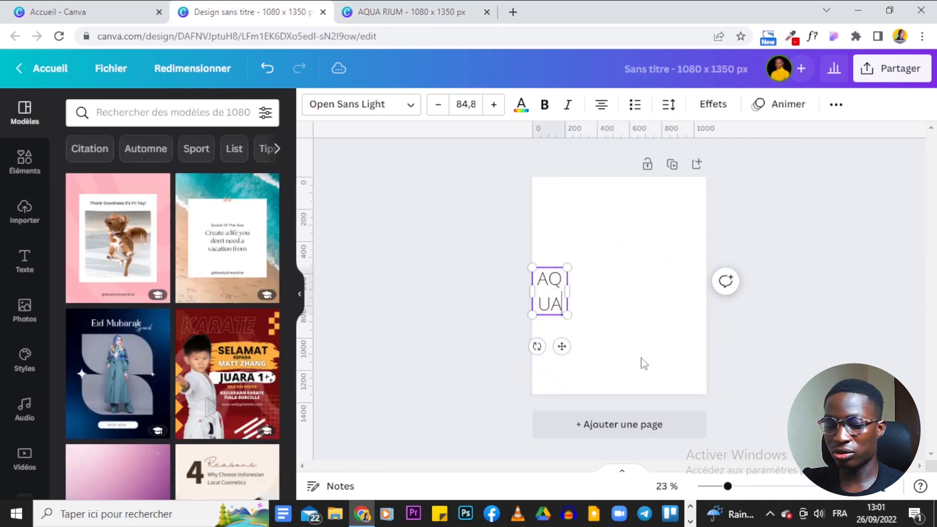
text( RIUM)
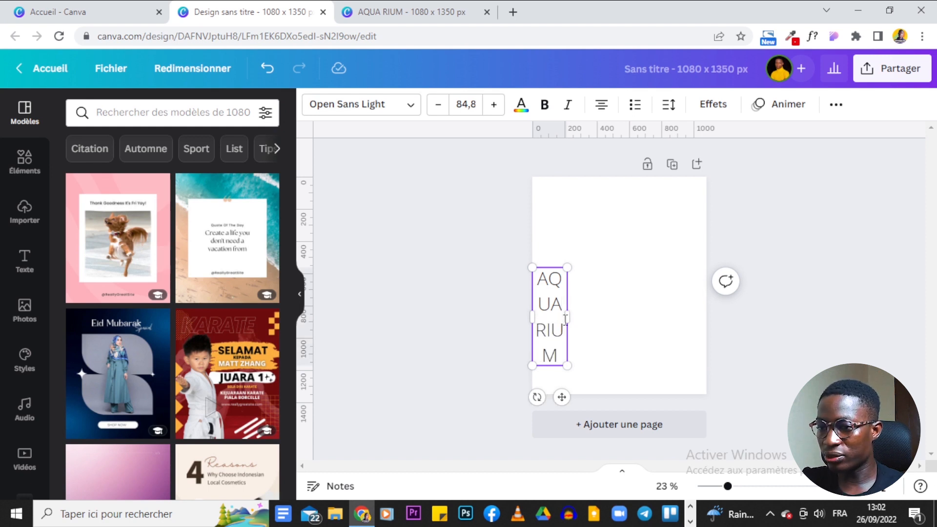
Step: Resize the text box so AQUA and RIUM sit on two lines at size 172, and place it near the page's centre
key(shift+Left)
drag(571, 317, 667, 340)
click(443, 259)
click(814, 269)
drag(637, 287, 629, 278)
Step: Compare with the finished AQUA RIUM design to check which font its lettering uses
click(460, 10)
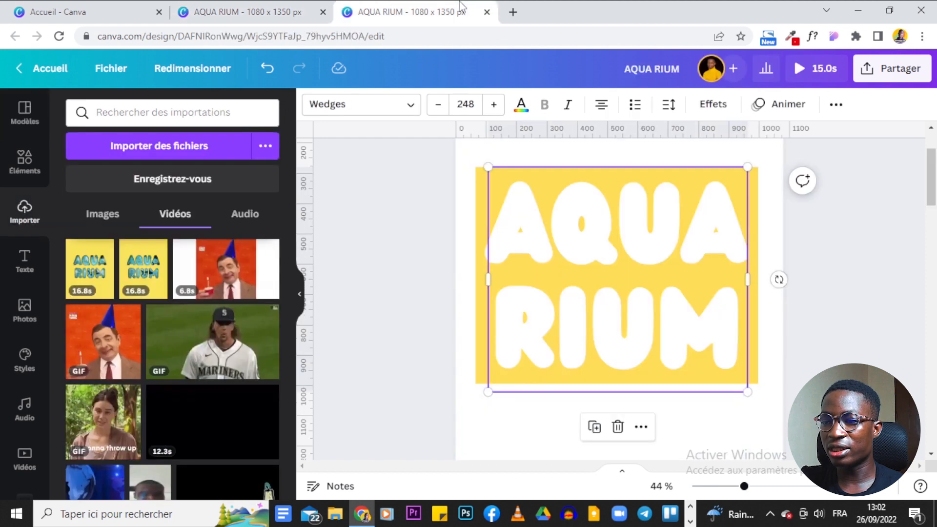
click(176, 6)
click(361, 12)
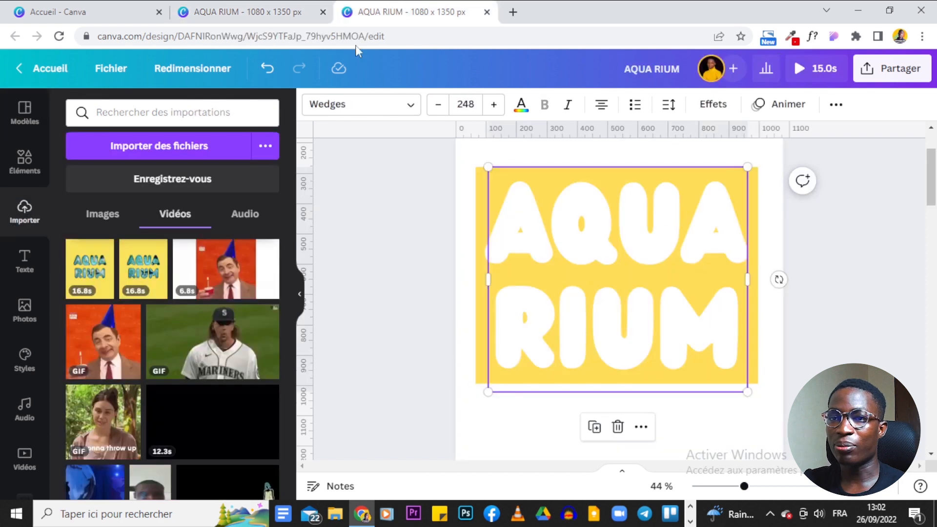
click(337, 110)
click(276, 11)
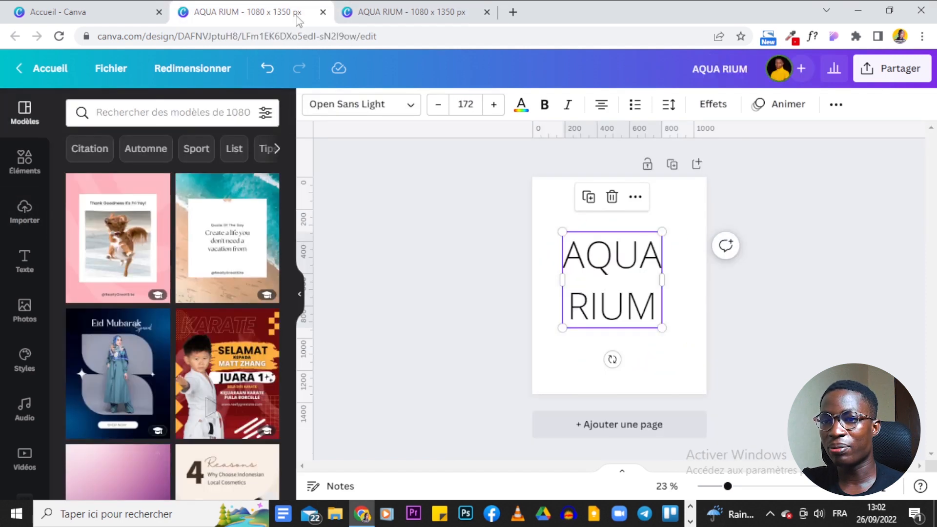
Step: Find the Wedges font and apply it to both lines of the AQUA RIUM text
click(609, 294)
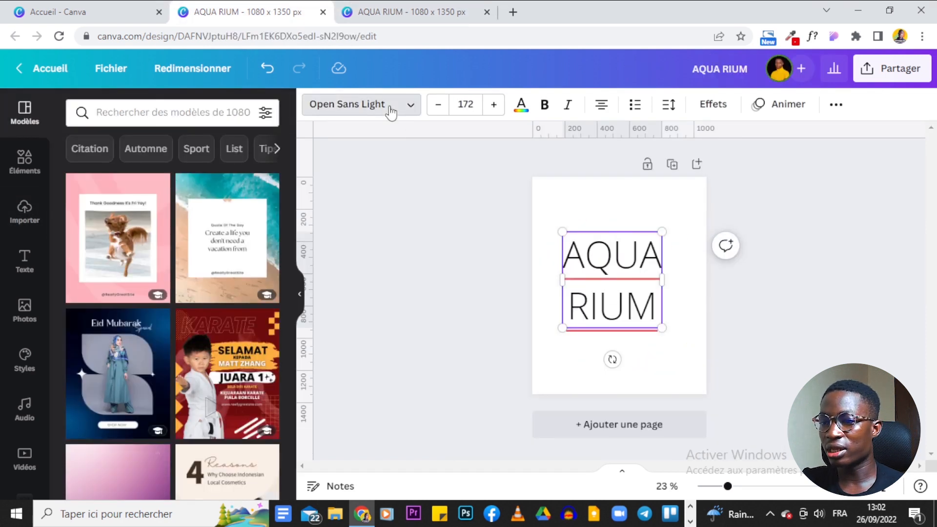
click(389, 107)
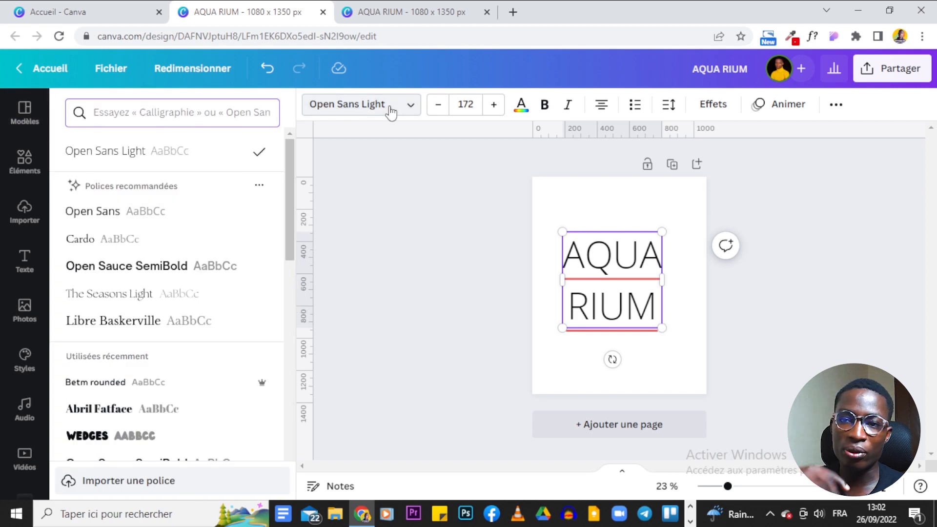
text(WEDGE)
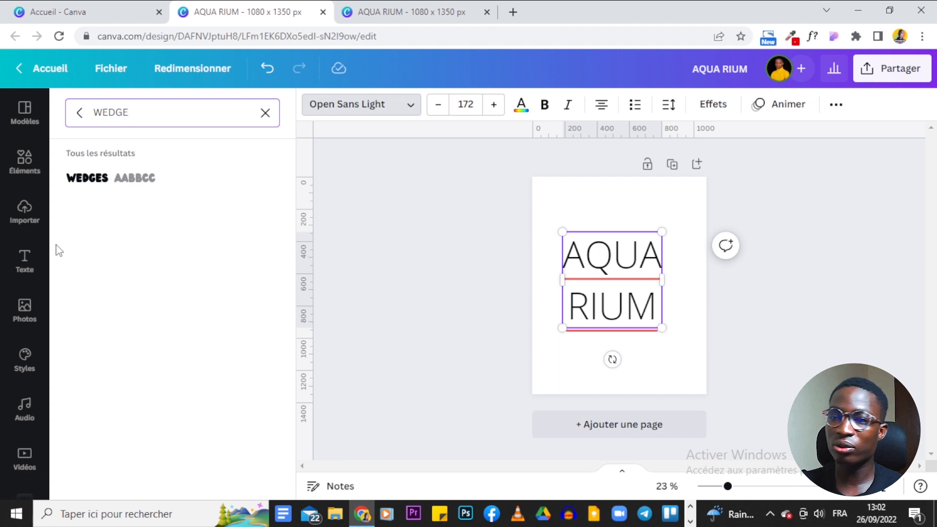
click(142, 190)
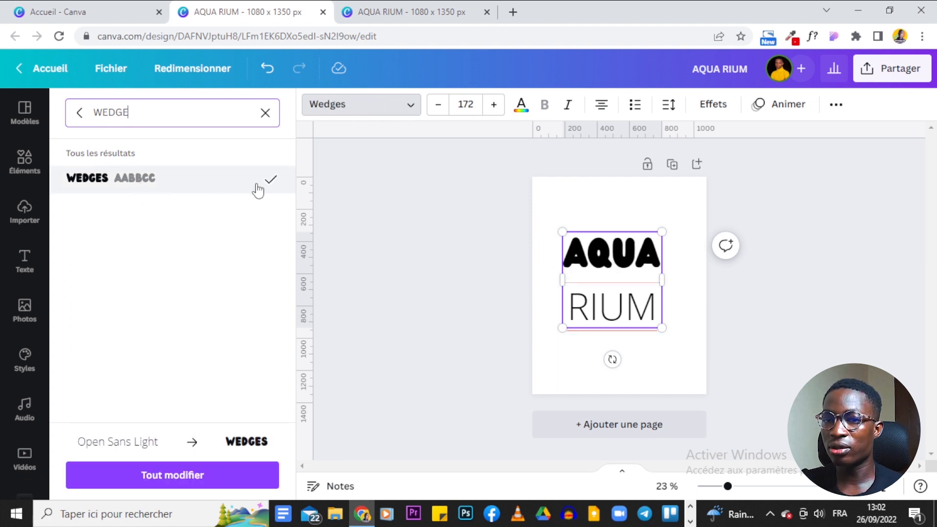
key(ctrl+a)
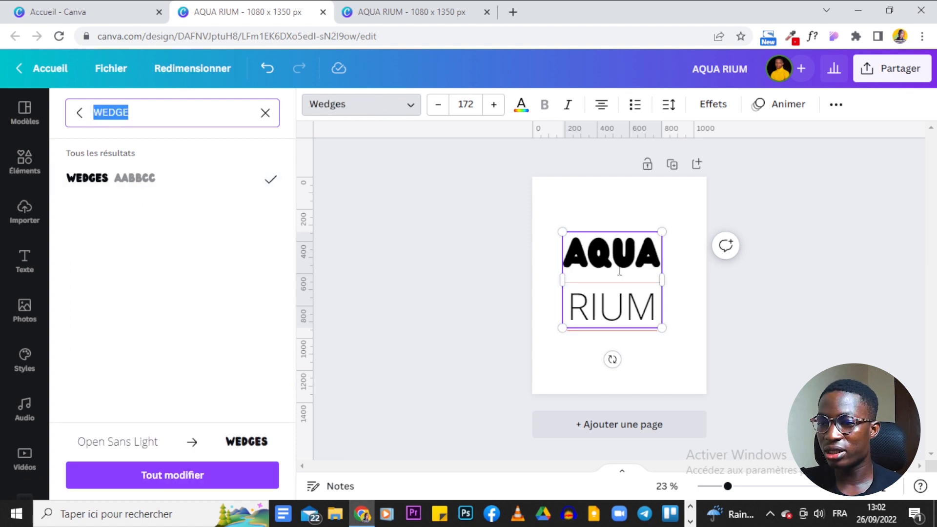
triple_click(620, 271)
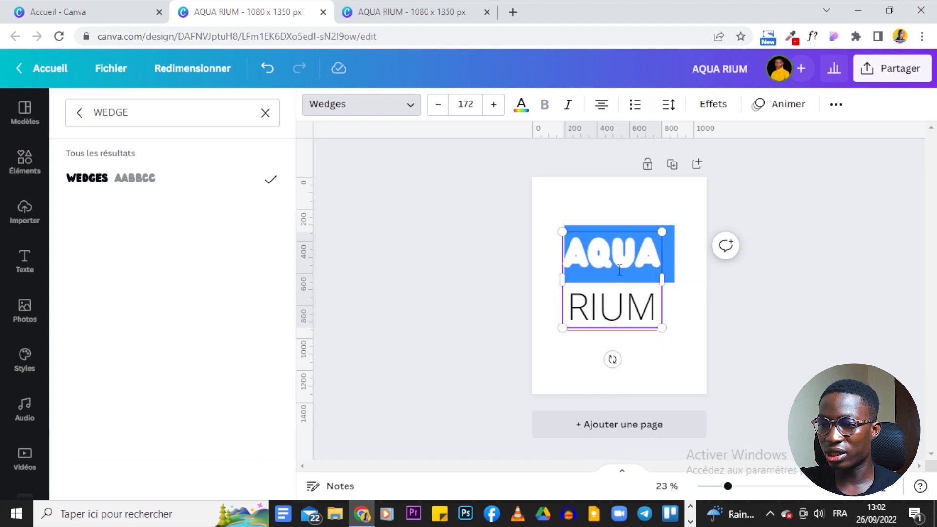
key(ctrl+a)
click(170, 188)
click(548, 186)
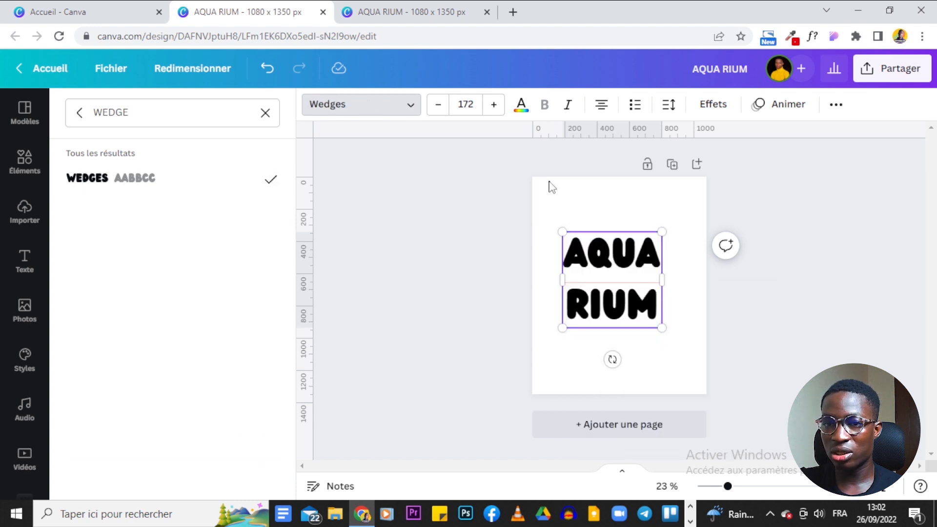
Step: Enlarge the AQUA RIUM text to about size 251, centre it on the page and tighten its line spacing
click(642, 263)
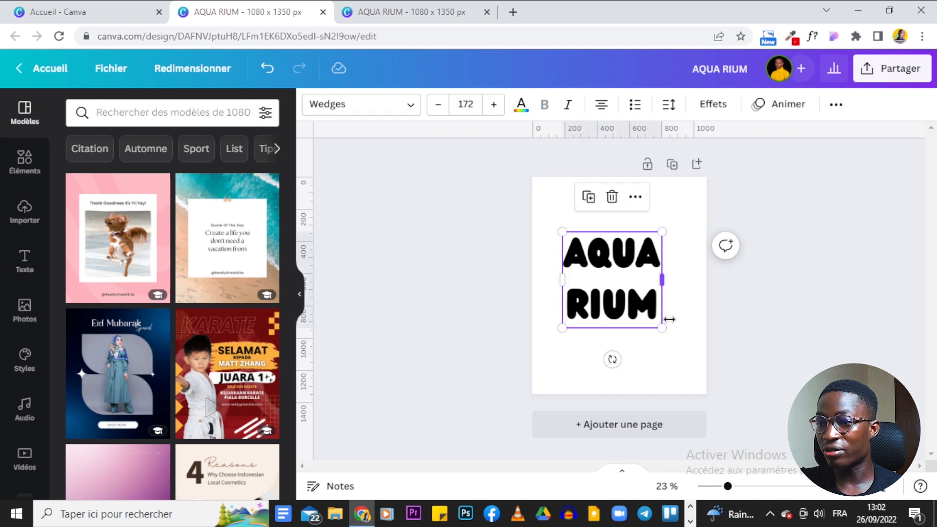
drag(665, 330, 701, 366)
drag(659, 308, 639, 288)
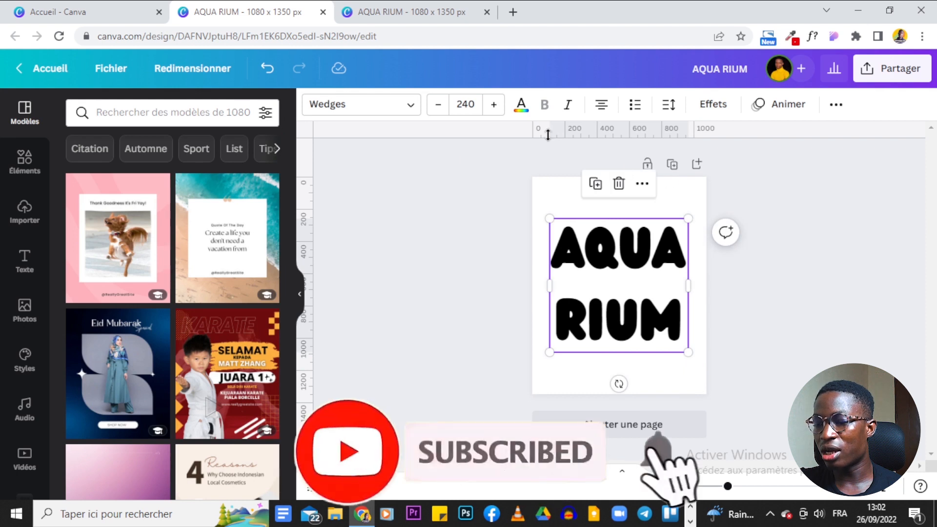
click(670, 106)
drag(771, 205, 727, 208)
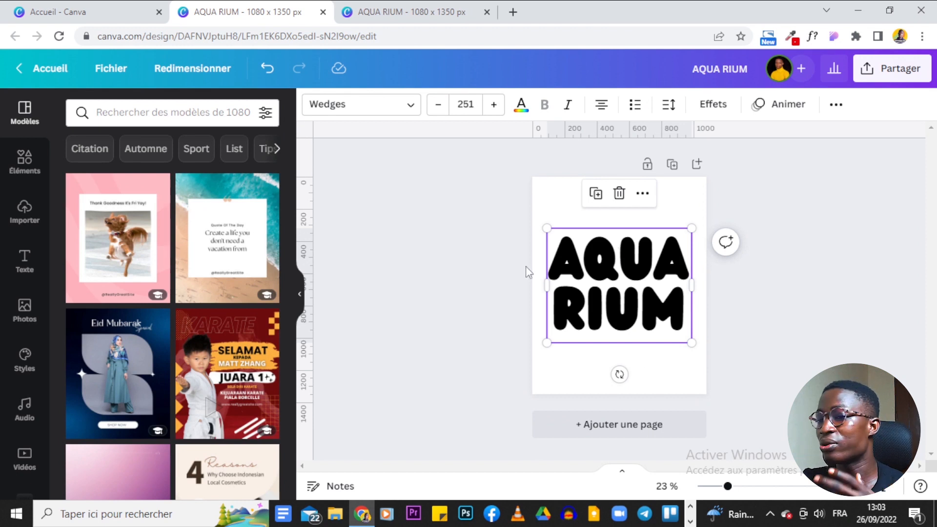
Step: Add a square shape and stretch it into a rectangle that covers the AQUA RIUM text with a small margin all around
click(445, 214)
key(r)
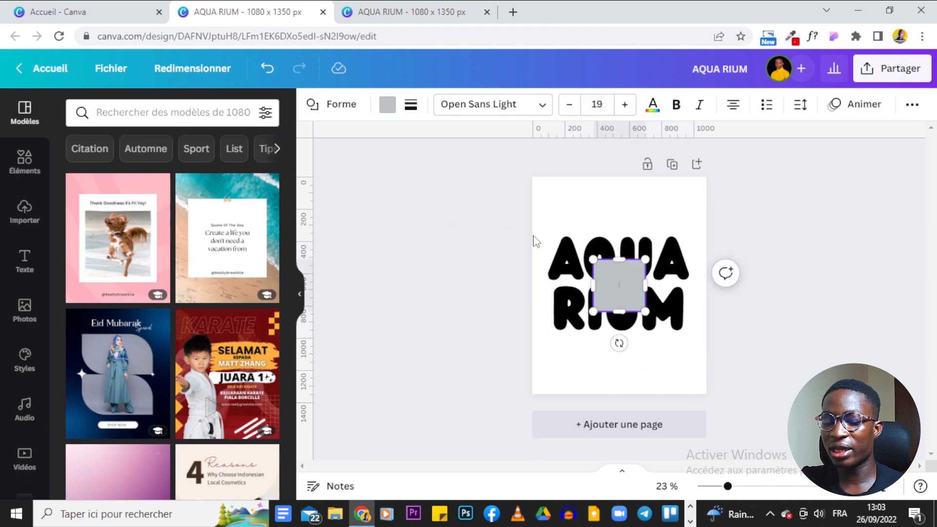
drag(593, 286, 533, 305)
drag(580, 263, 589, 222)
drag(589, 311, 595, 342)
drag(646, 283, 699, 280)
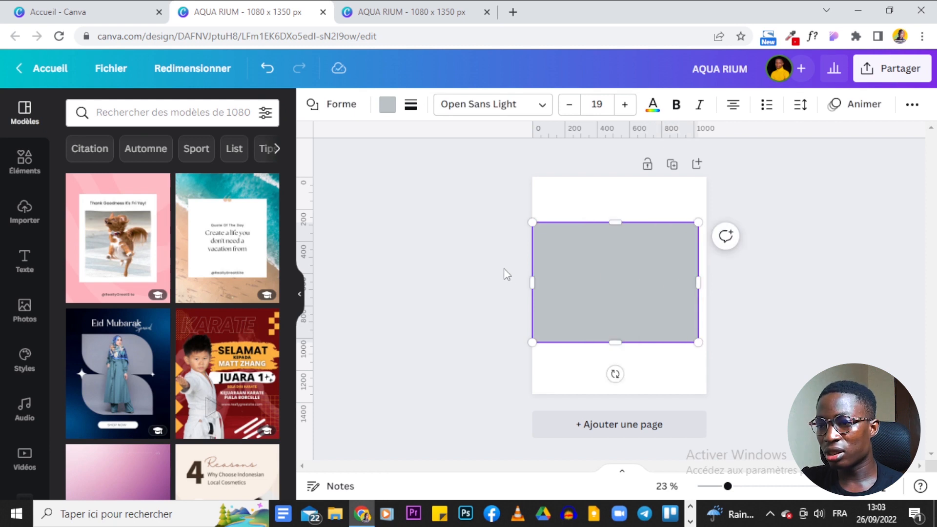
drag(529, 285, 541, 284)
Step: Fill the rectangle with the light orange from the default colours
click(388, 104)
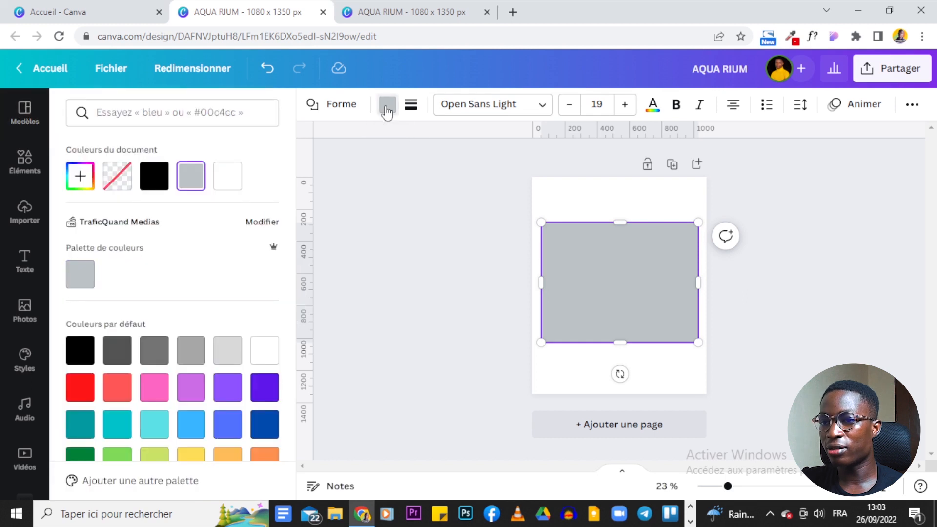
scroll(198, 279, down, 1)
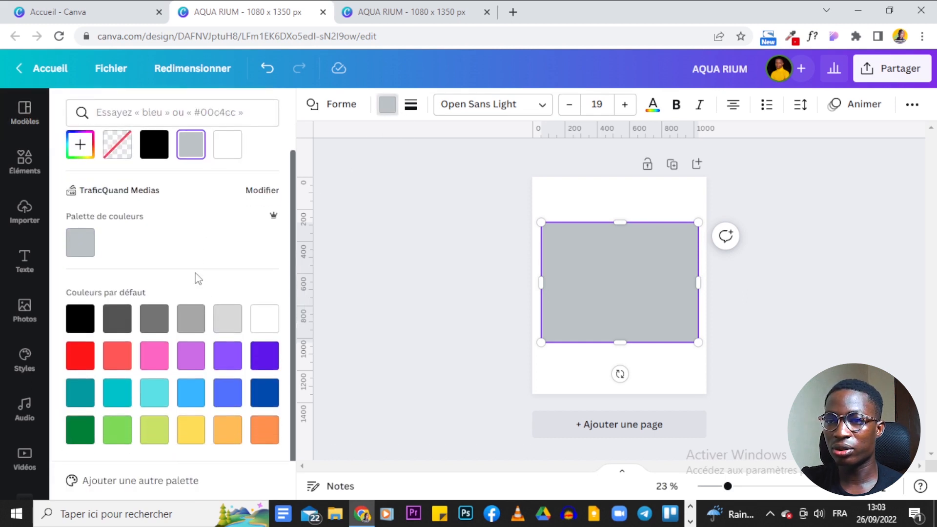
click(227, 430)
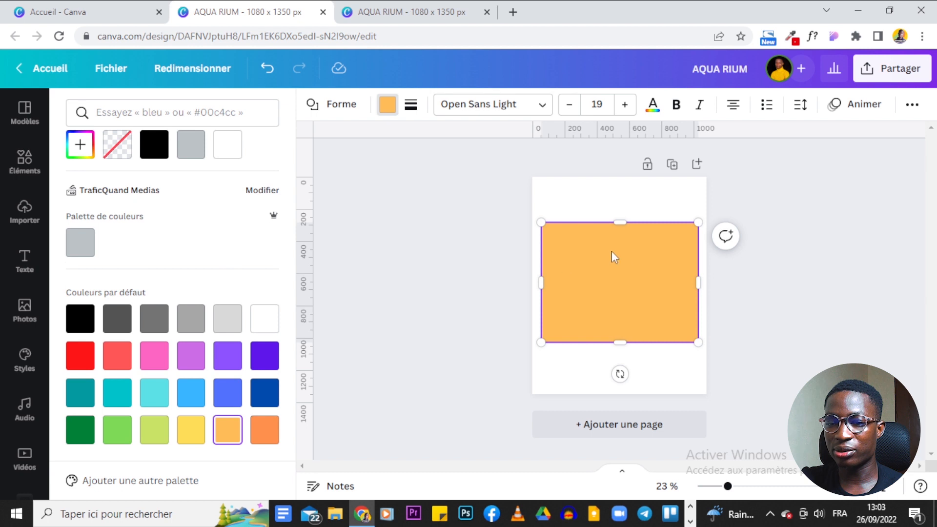
Step: Send the orange rectangle behind the AQUA RIUM text
click(915, 105)
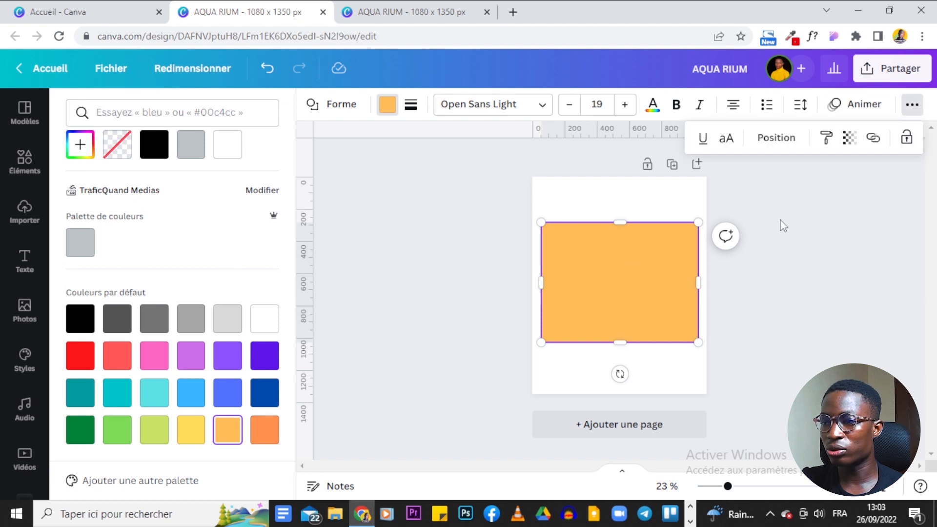
click(775, 139)
click(731, 179)
key(Escape)
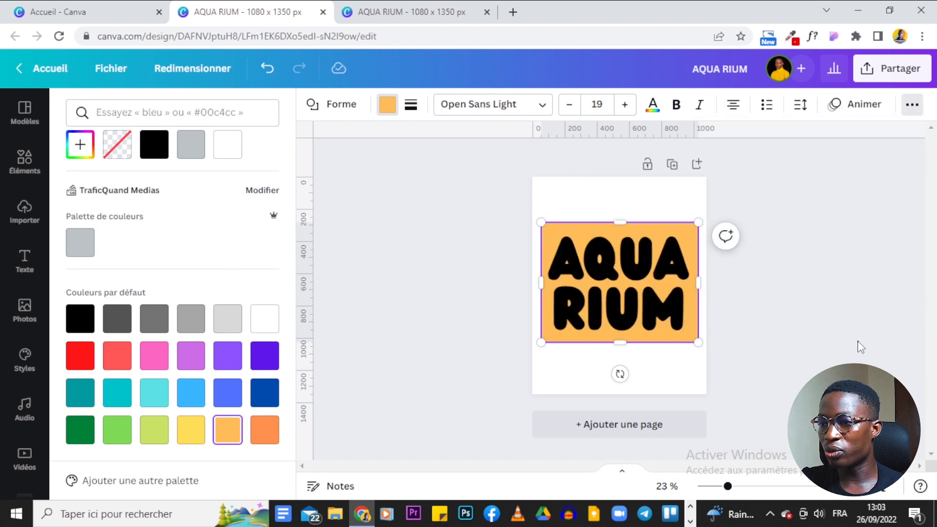
click(862, 347)
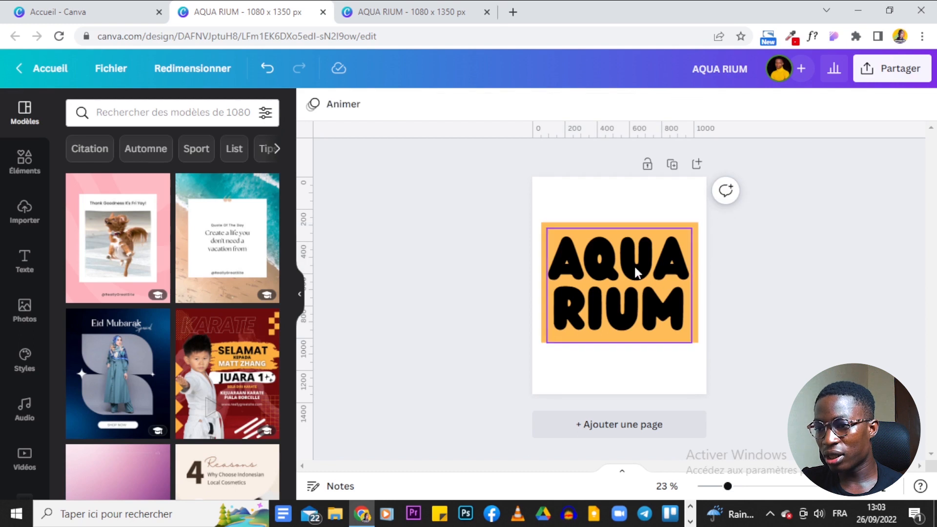
Step: Change the colour of the AQUA RIUM text to white
click(590, 332)
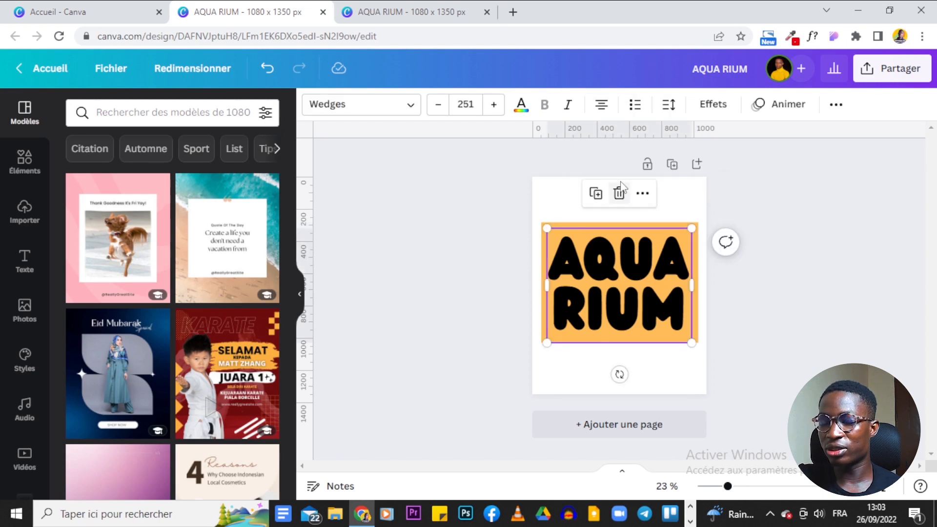
click(521, 104)
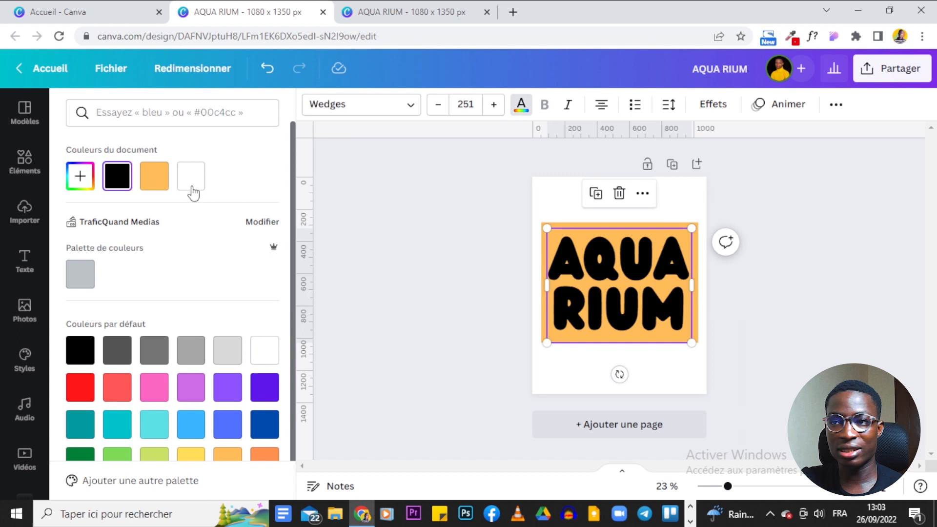
click(191, 179)
key(Escape)
click(411, 187)
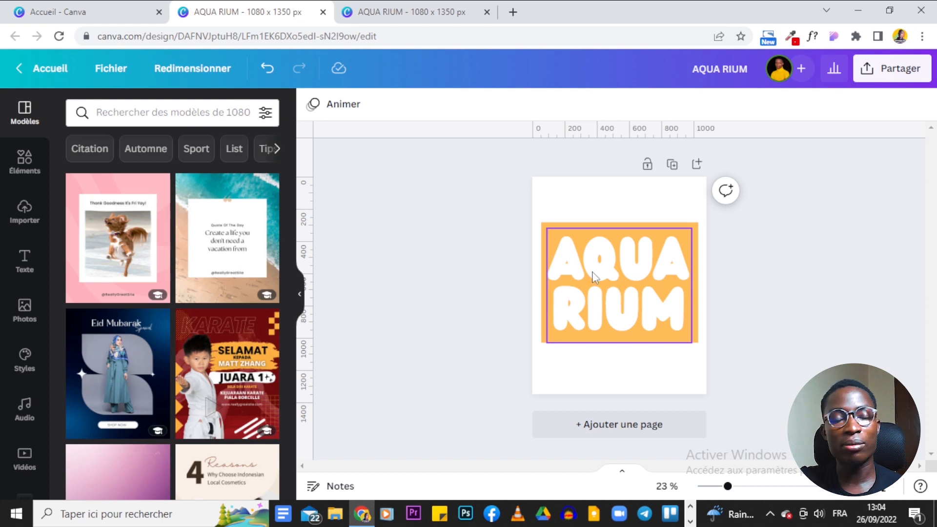
click(562, 227)
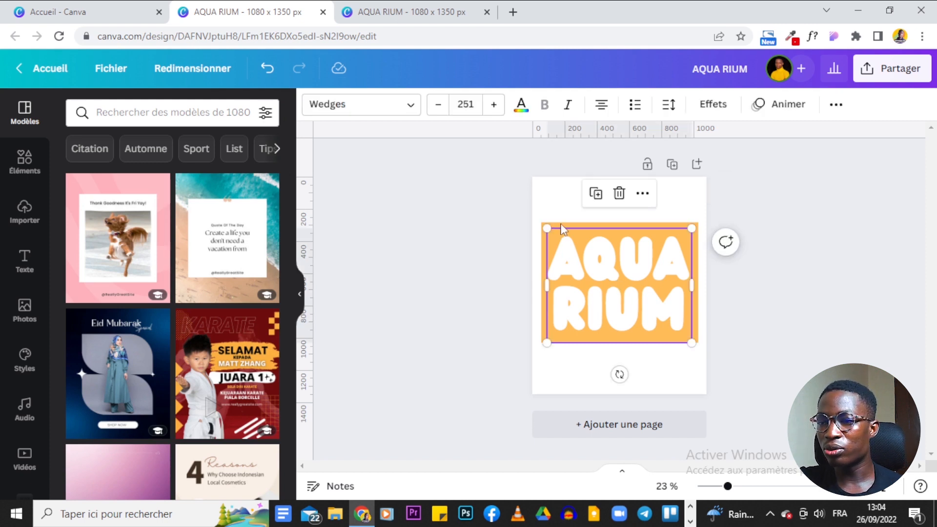
click(818, 245)
Step: Download the design as a PNG file at 1080 × 1350 px
click(902, 67)
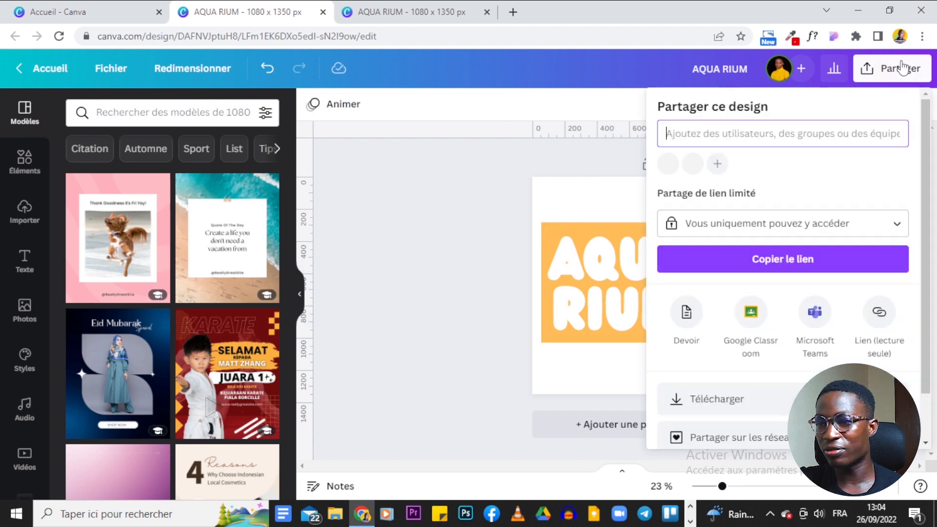
click(801, 399)
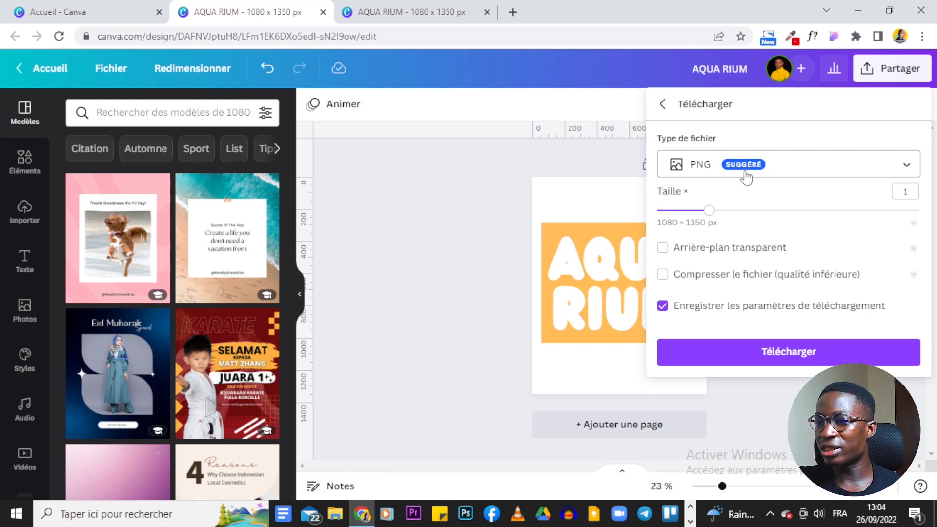
click(814, 357)
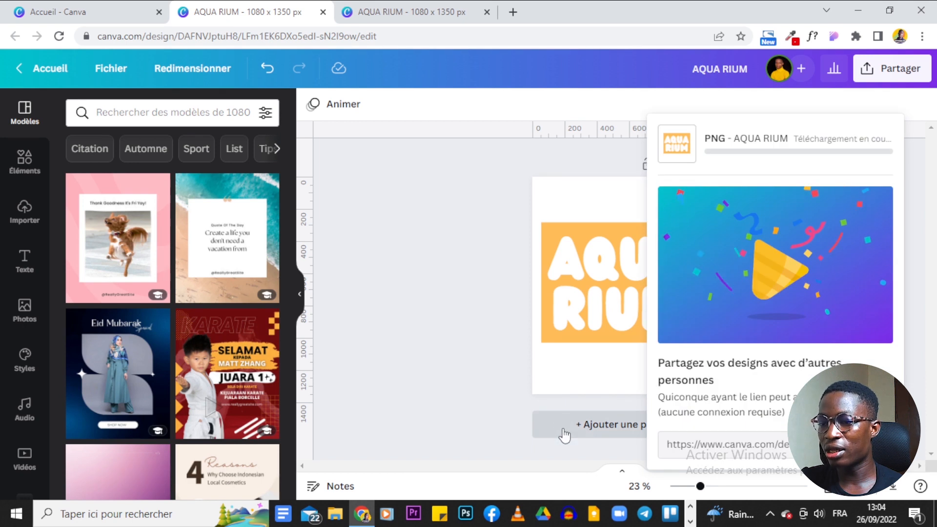
Step: Place the downloaded AQUA RIUM.png on a new second page and remove the image's background
click(590, 389)
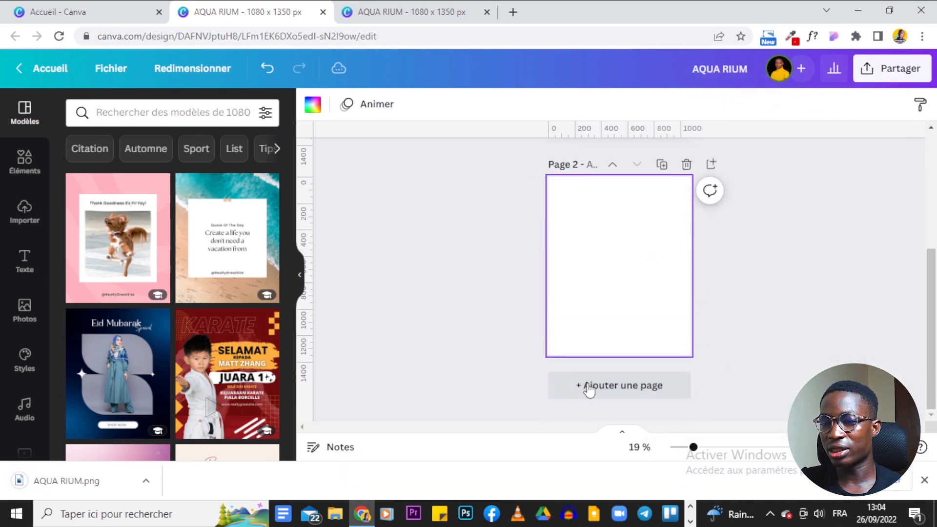
drag(64, 481, 137, 369)
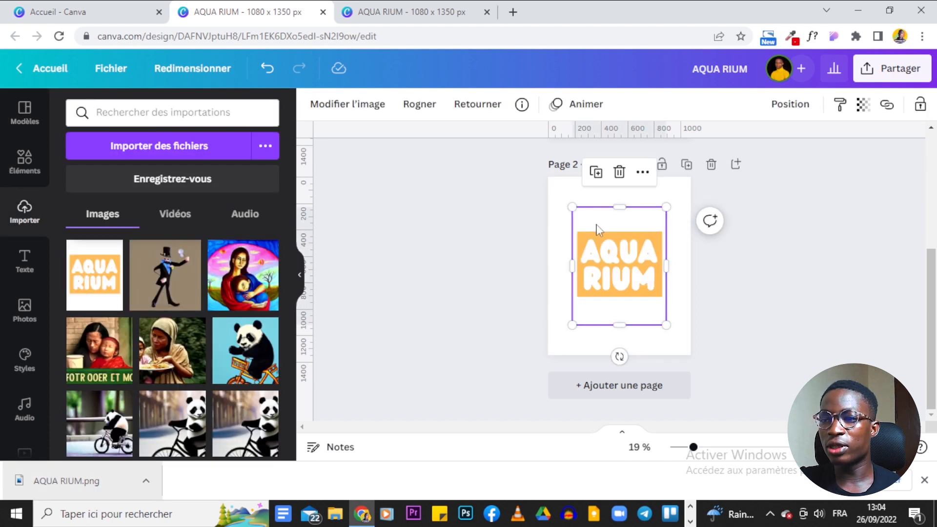
click(353, 112)
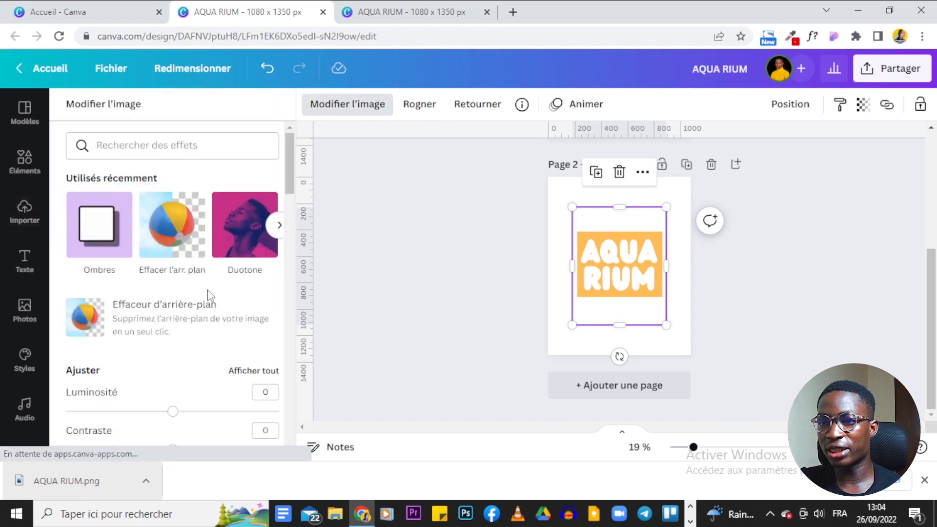
click(167, 218)
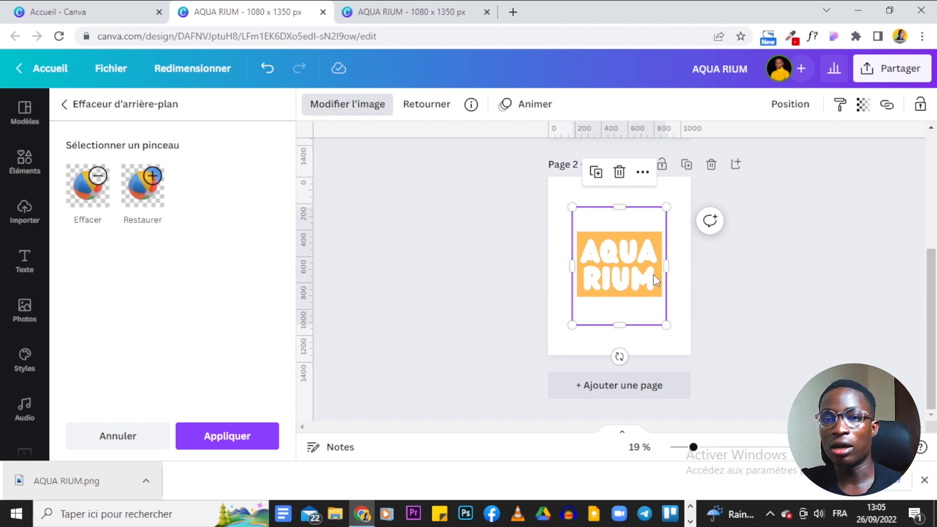
click(229, 434)
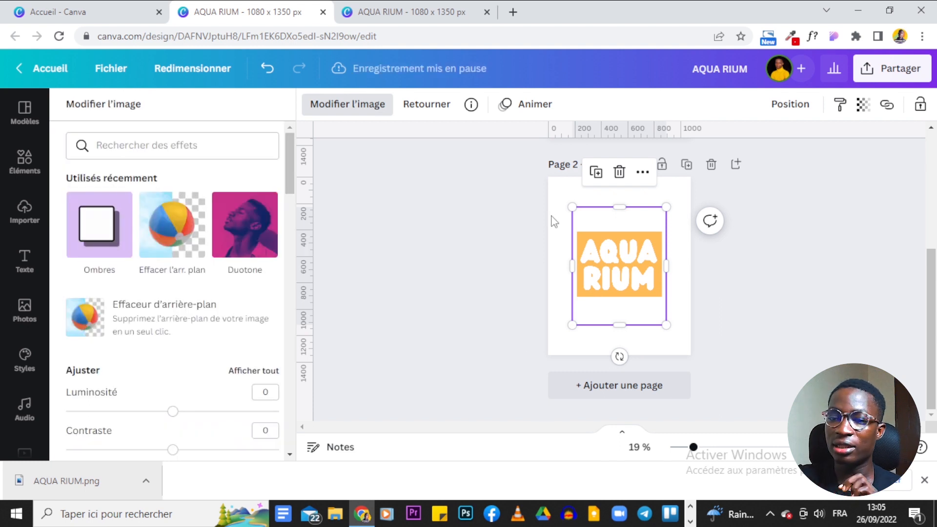
click(557, 188)
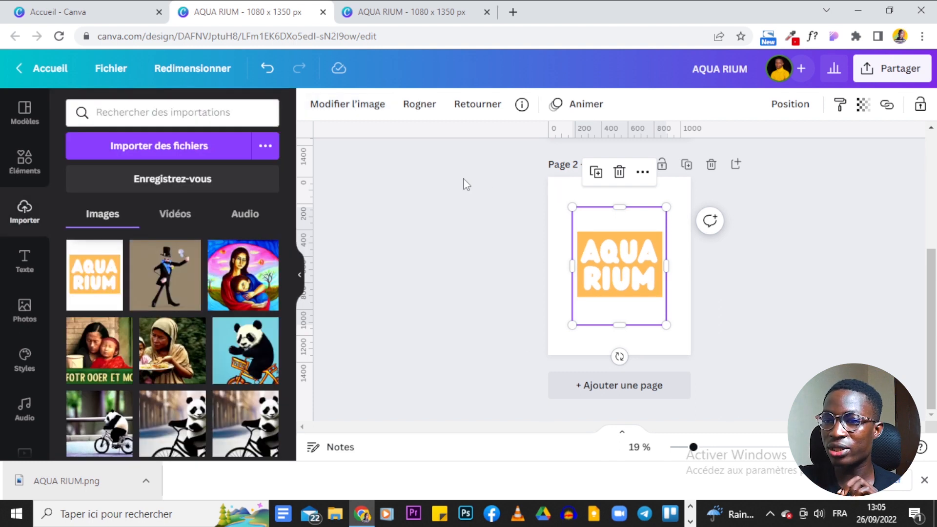
Step: Set page 2's background colour to black and compare the cut-out lettering with the original on page 1
click(550, 197)
click(312, 104)
click(117, 175)
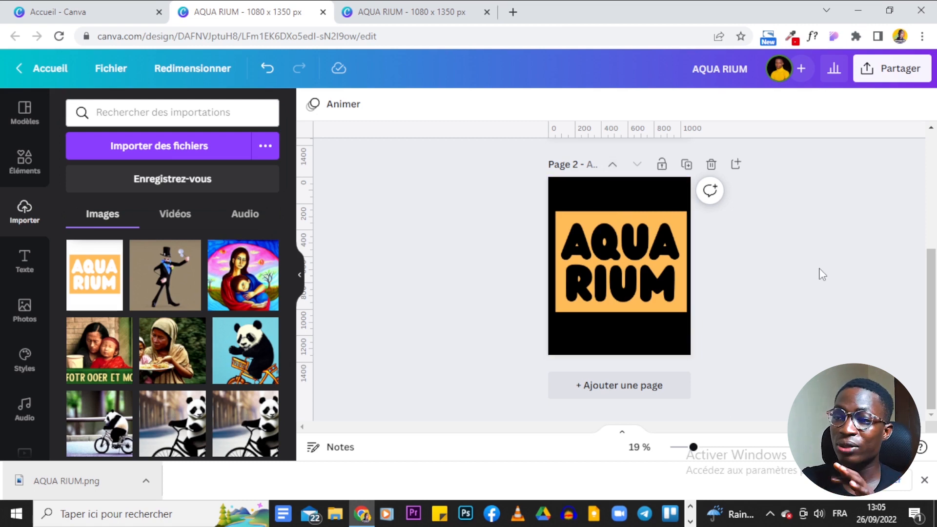
scroll(818, 274, up, 3)
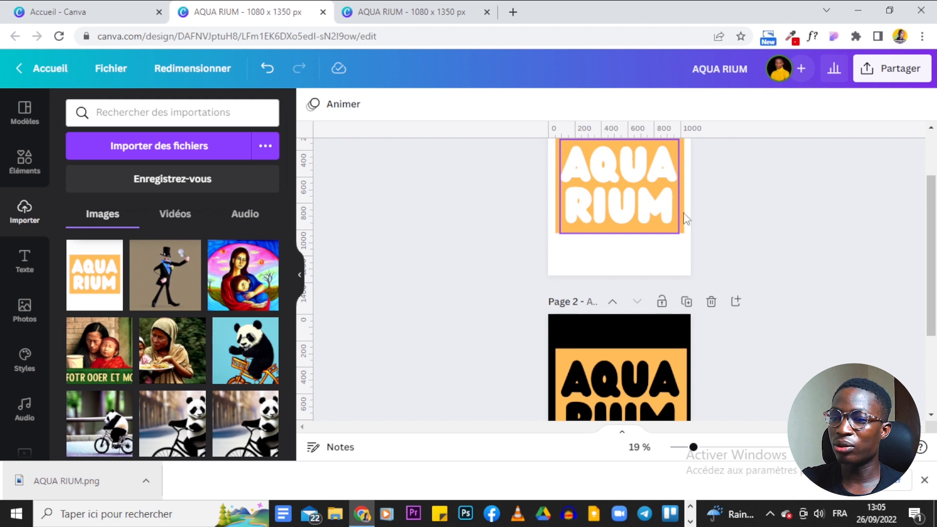
scroll(733, 243, down, 3)
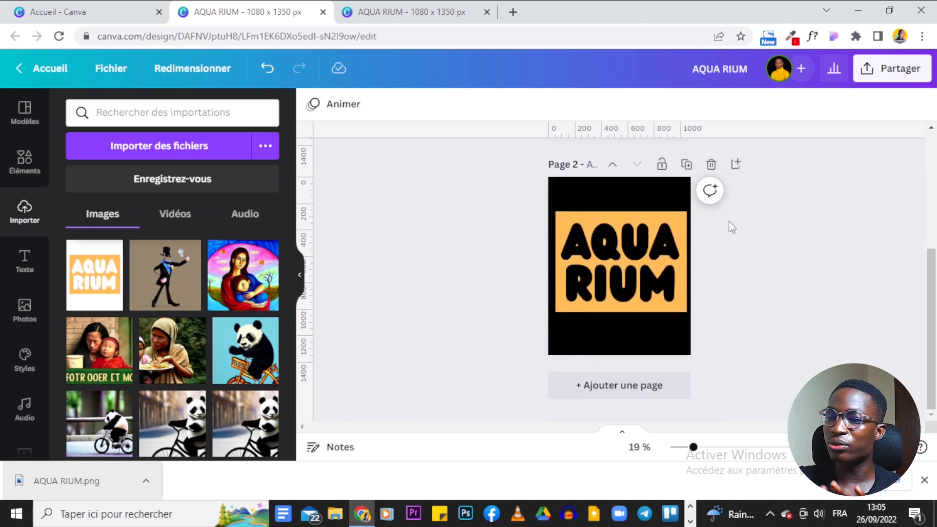
Step: Detach the AQUA RIUM image from page 2's background
click(638, 287)
click(463, 255)
click(597, 257)
right_click(630, 256)
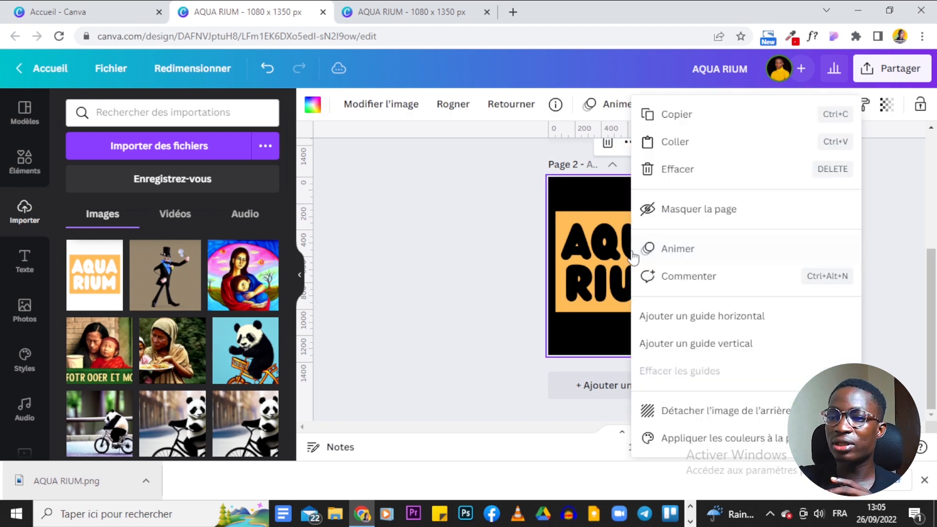
click(681, 410)
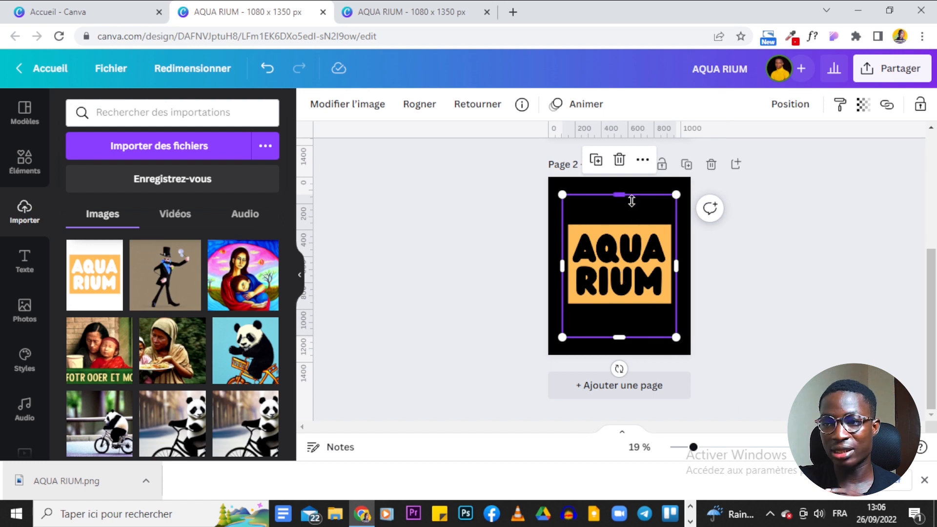
Step: Crop the empty areas above and below the orange block, leaving the image frame about 864 × 763 px
drag(632, 201, 633, 213)
drag(627, 335, 626, 309)
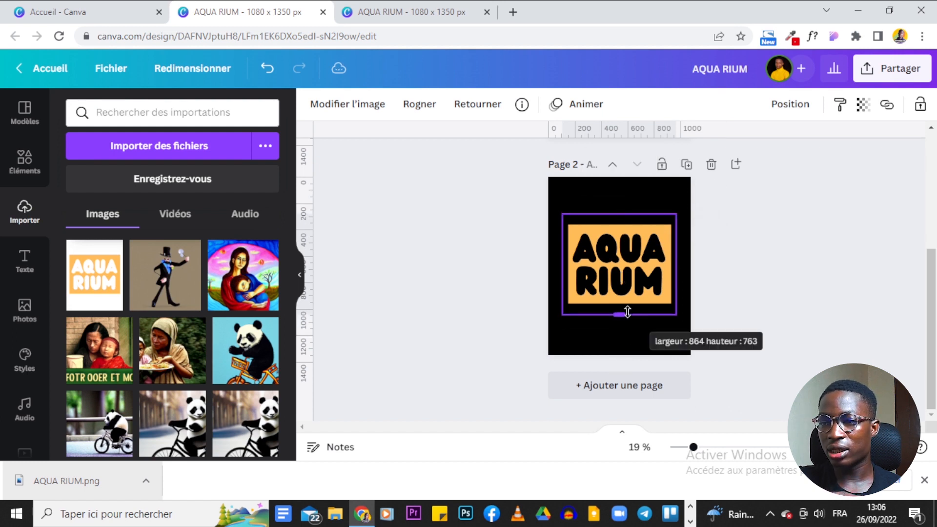
click(792, 258)
Step: Change page 2's background colour to dark grey, check the letter cut-outs up close and select the AQUA RIUM image
click(679, 284)
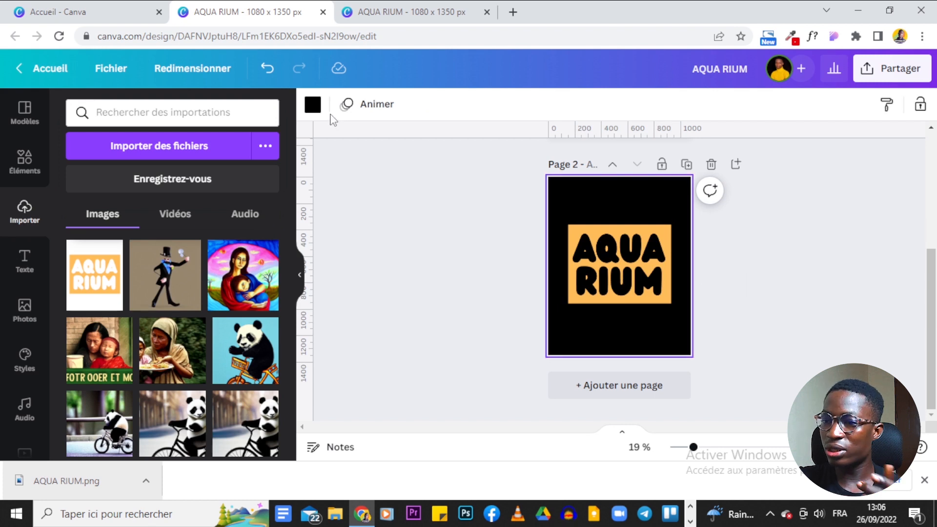
click(312, 104)
scroll(224, 243, down, 1)
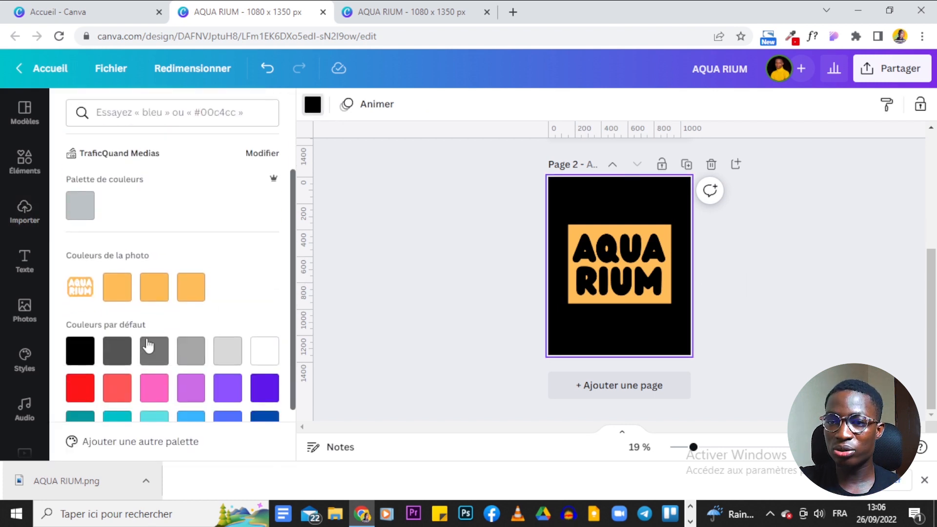
click(116, 354)
click(436, 242)
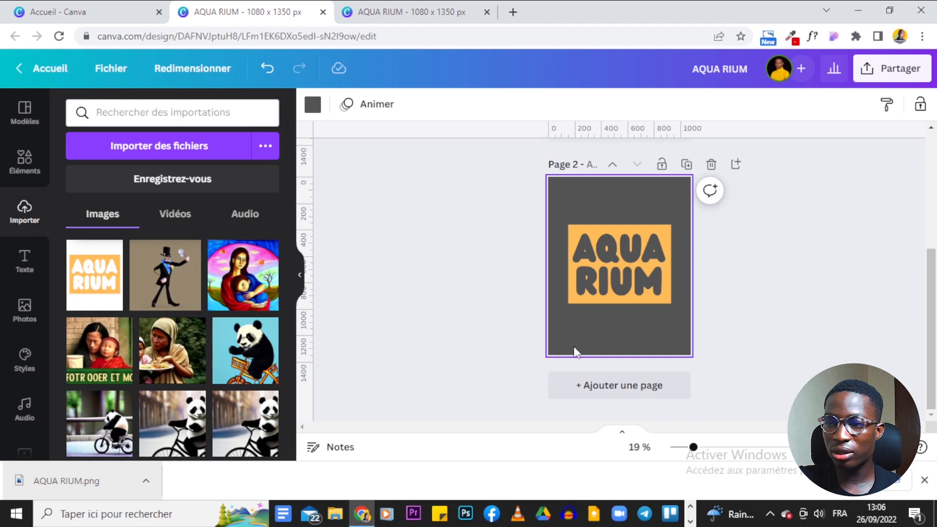
drag(694, 447, 728, 447)
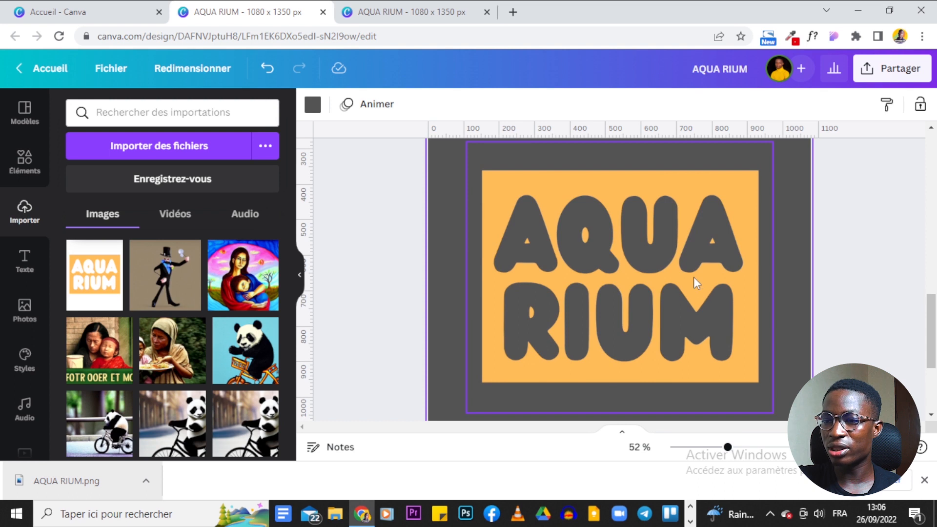
click(614, 232)
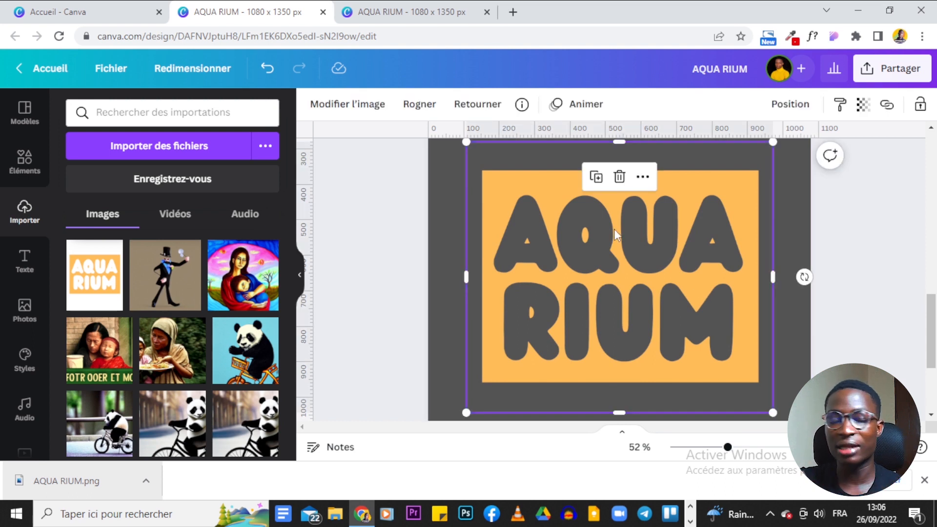
Step: Add the Brillance shadow effect to the AQUA RIUM image
click(349, 109)
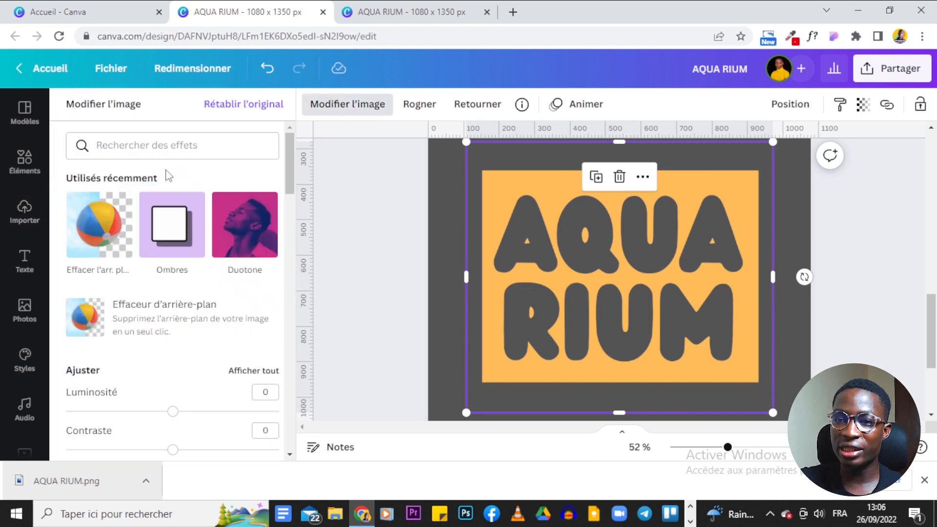
scroll(169, 177, down, 5)
scroll(168, 176, up, 5)
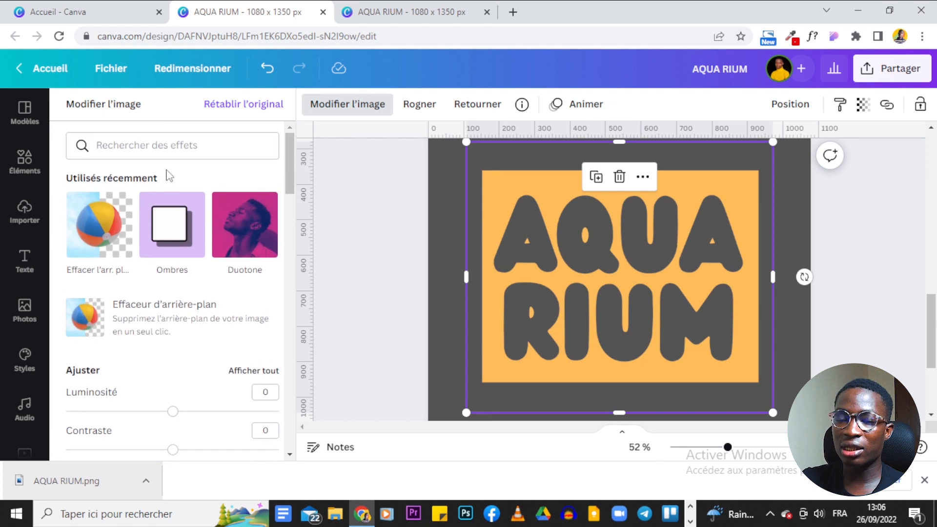
click(172, 242)
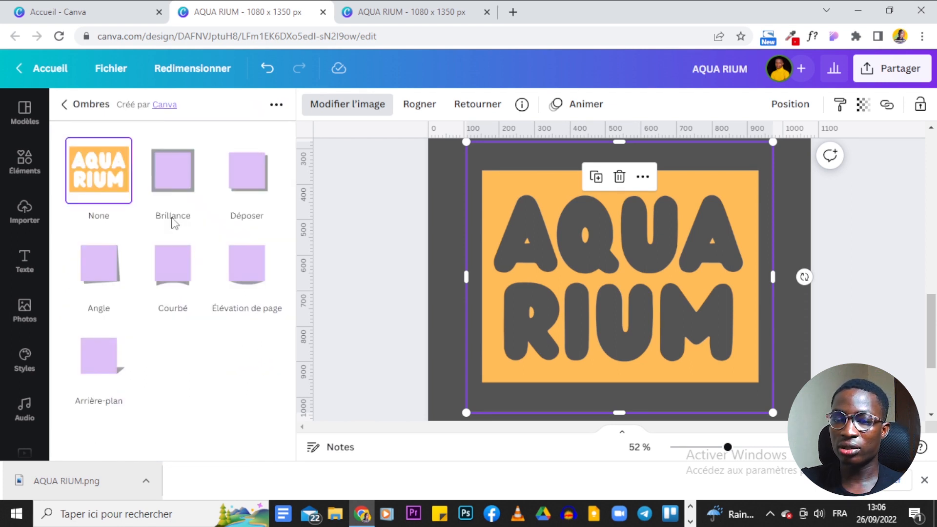
click(183, 169)
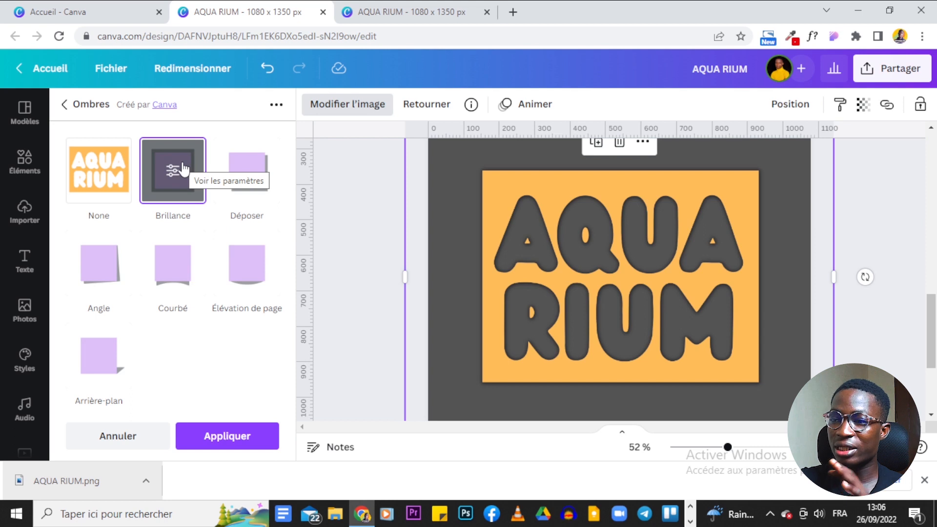
Step: Soften the Brillance shadow to a medium blur, with size 7, transparency 70 and black colour, apply it and deselect the image
click(180, 170)
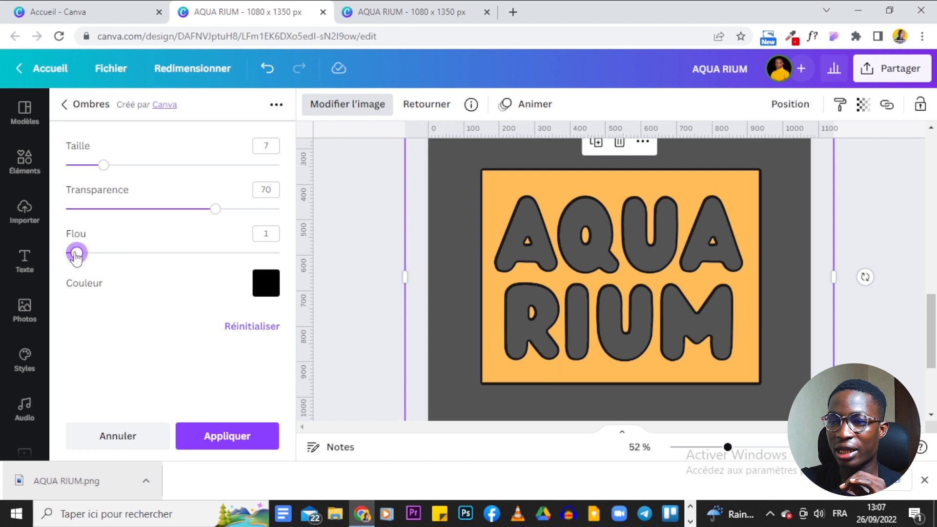
click(173, 253)
click(227, 436)
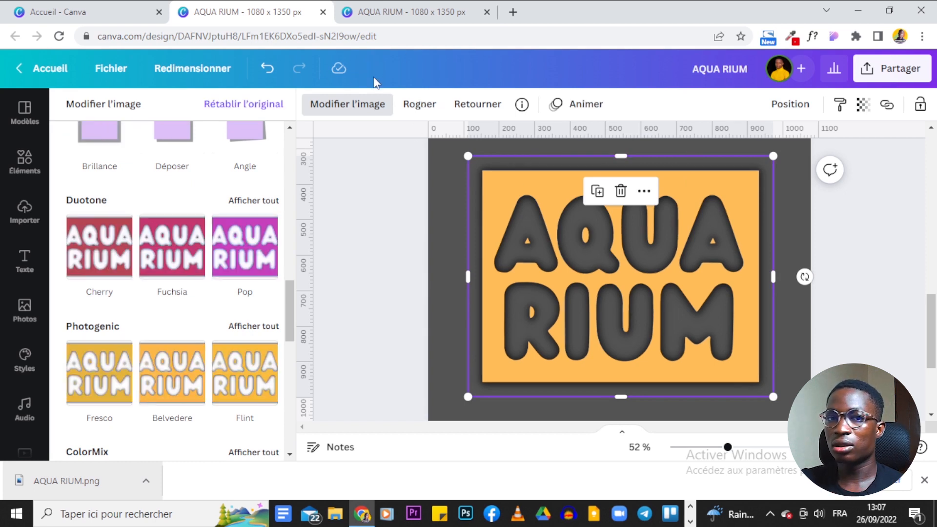
click(397, 202)
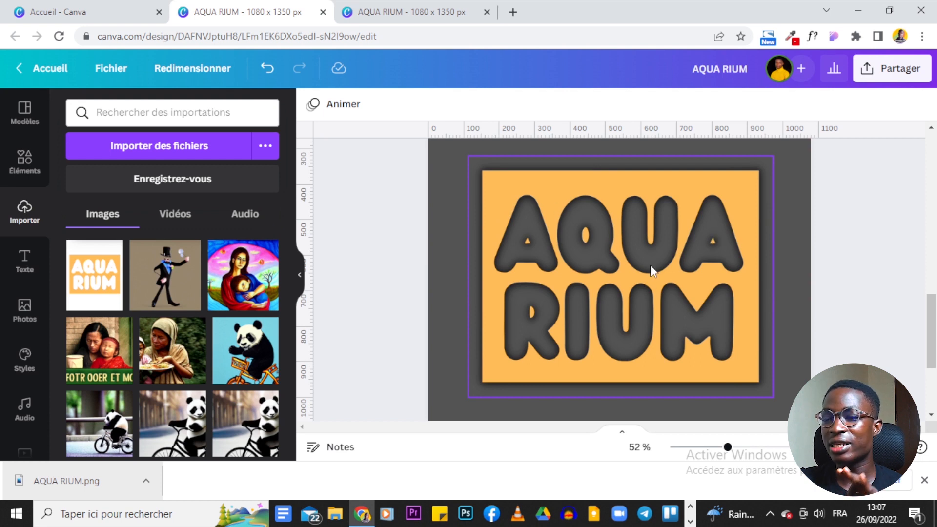
Step: Compare the shadowed letter cut-outs with the finished AQUA RIUM design in the other browser tab and return
scroll(650, 263, down, 5)
click(405, 12)
scroll(800, 295, down, 8)
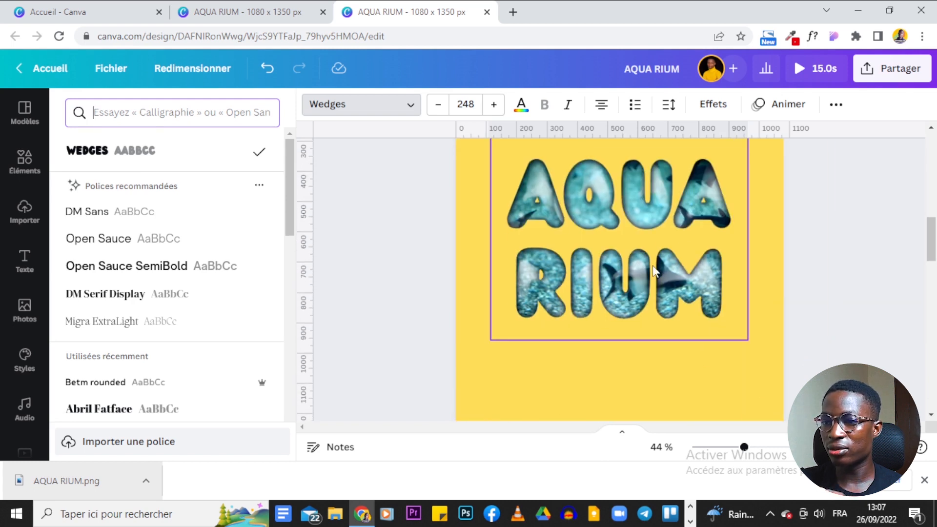
click(254, 13)
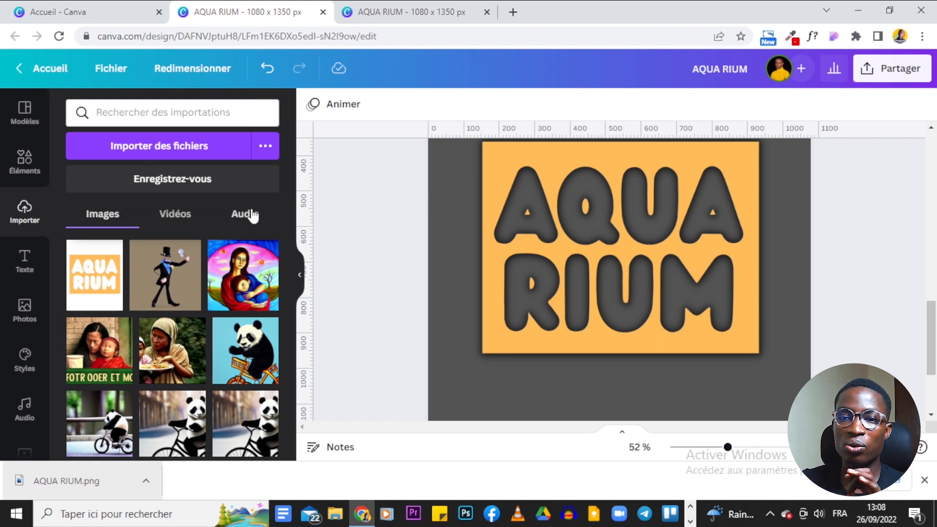
Step: Search the video library for SHARK LIFE
scroll(32, 196, down, 5)
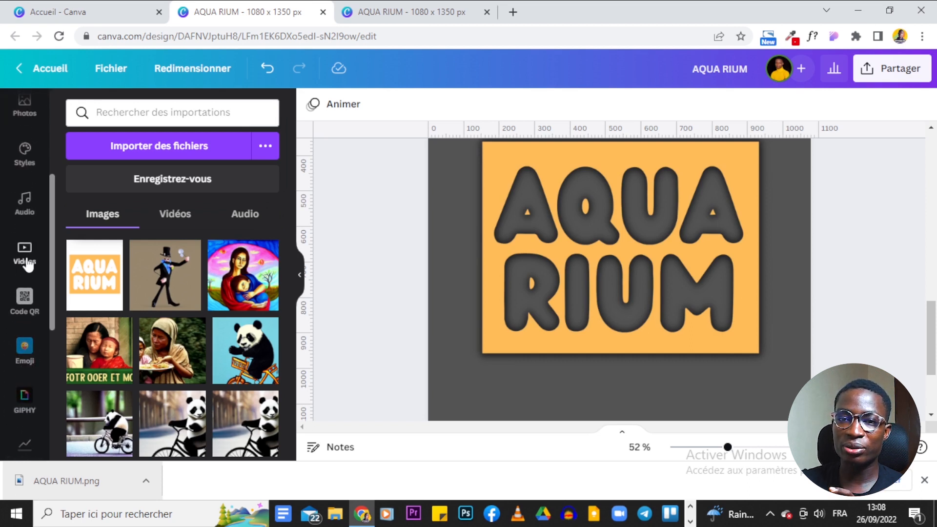
click(27, 250)
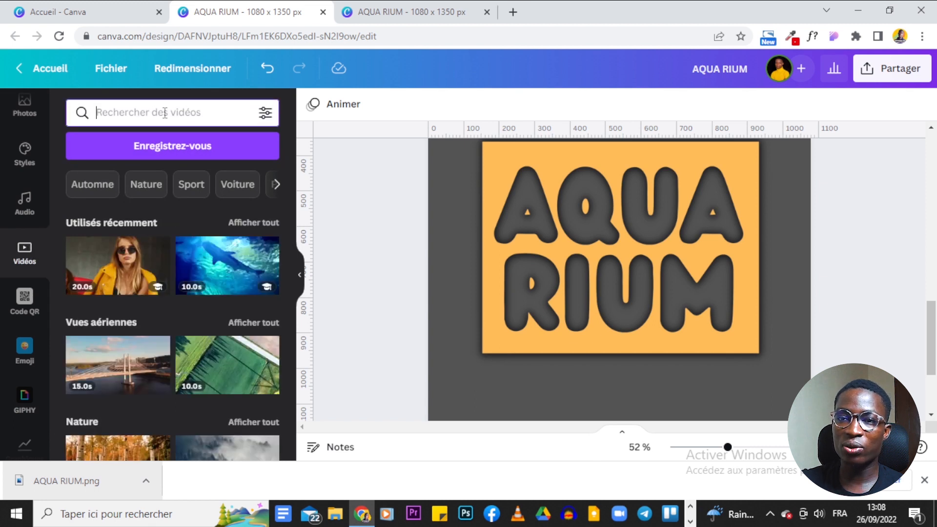
text(SHARK)
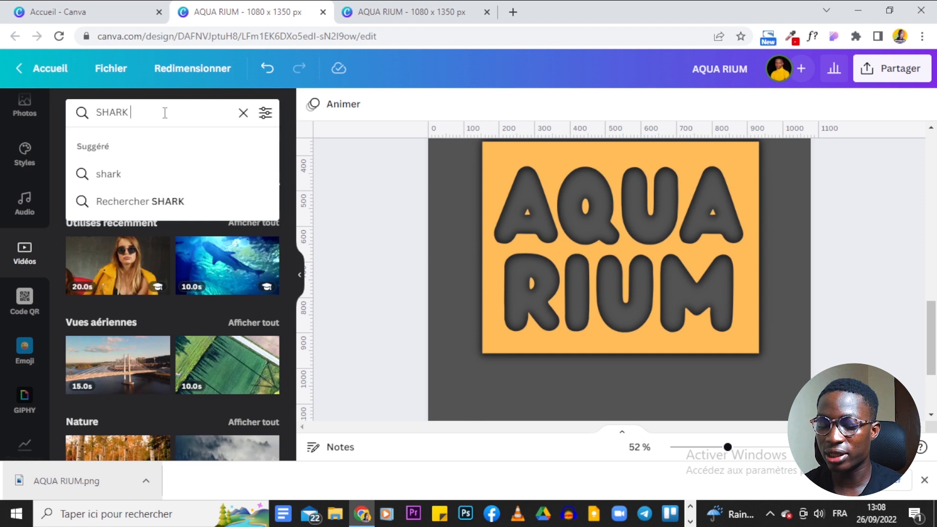
text( LIFE)
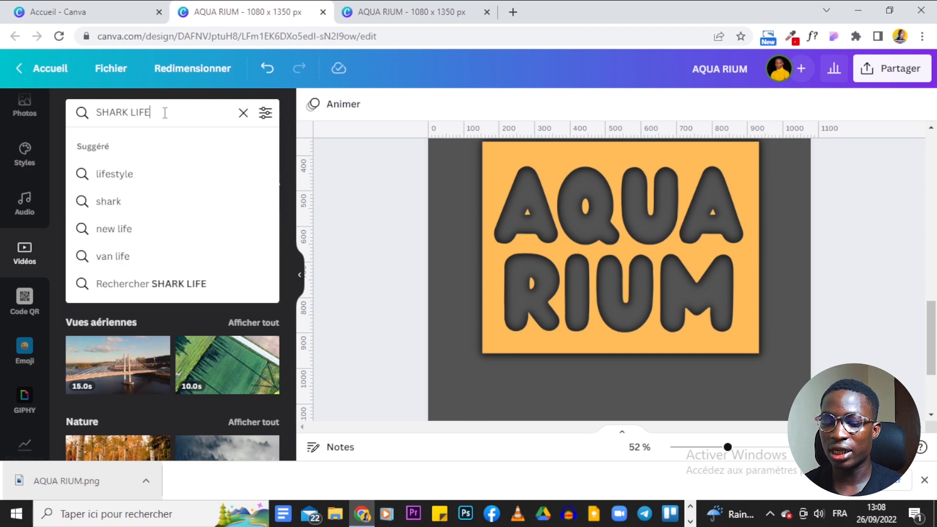
key(Return)
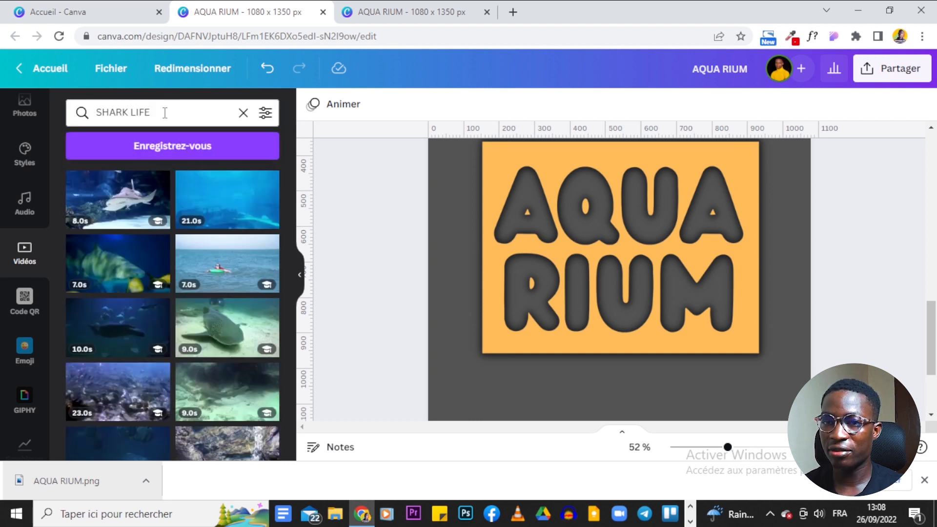
Step: Find a clip matching the finished design and add the 17-second video of sharks over a pebbled seabed to page 2
scroll(207, 239, down, 5)
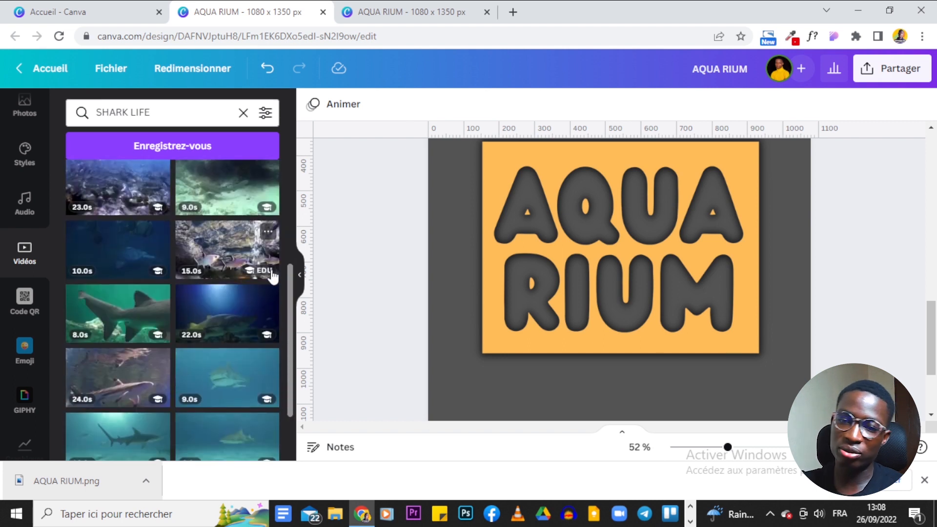
scroll(207, 239, down, 10)
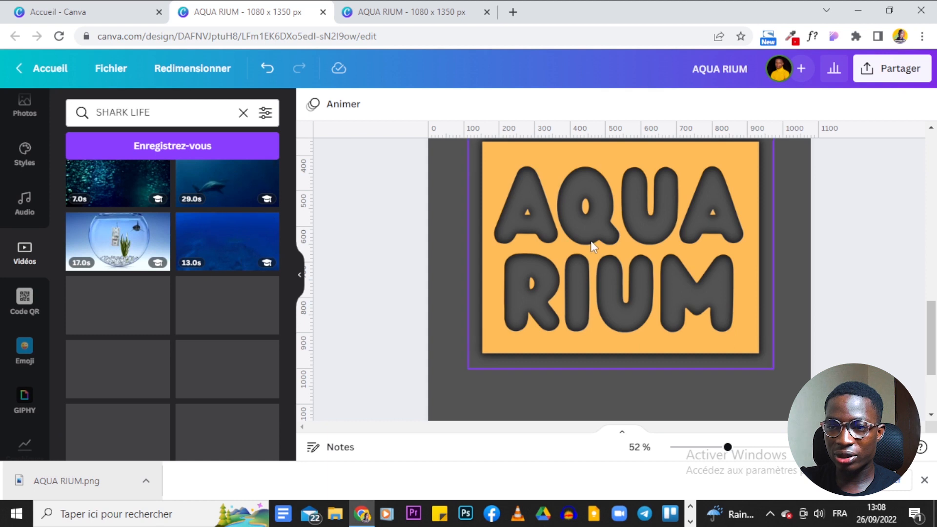
scroll(828, 230, up, 2)
scroll(829, 230, down, 5)
scroll(832, 233, up, 1)
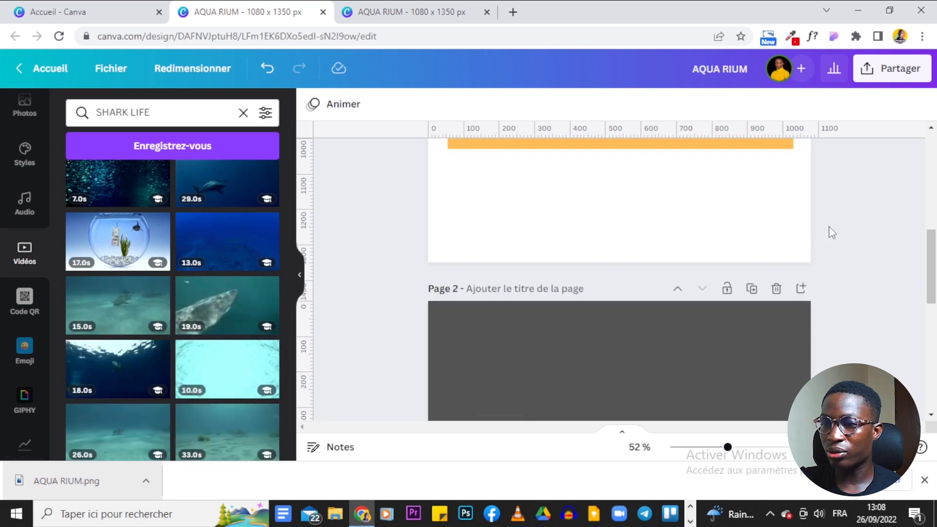
scroll(803, 225, down, 6)
scroll(803, 223, up, 3)
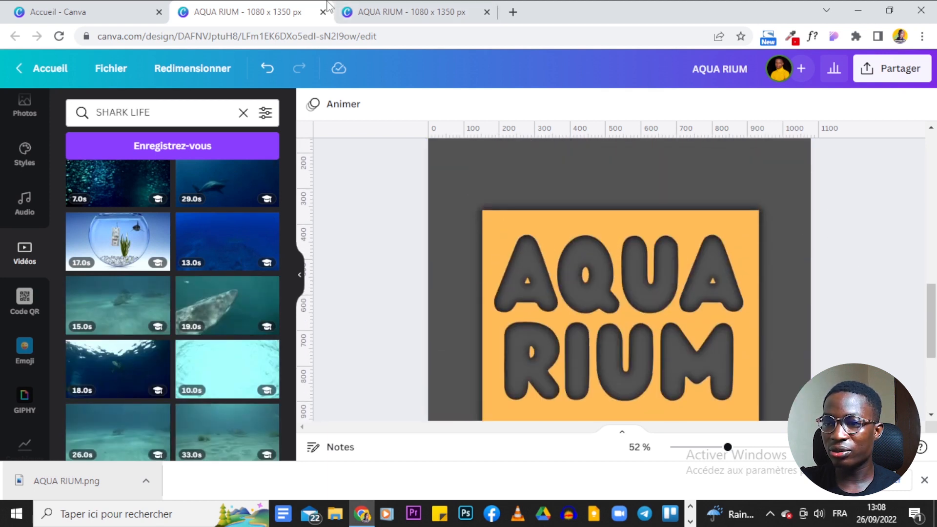
click(399, 6)
click(244, 12)
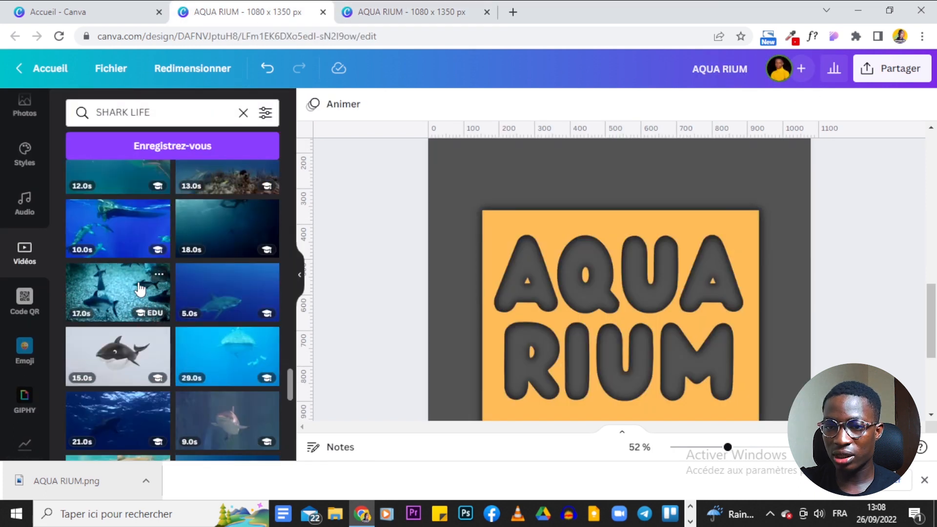
click(140, 289)
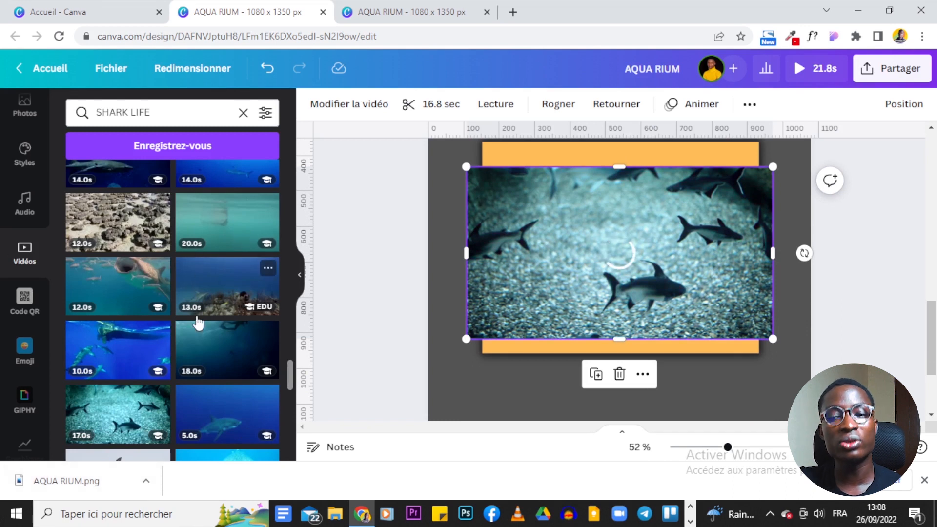
Step: Dismiss the browser's download bar, shift the shark video slightly up over the AQUA RIUM image and enlarge it a little
scroll(198, 323, down, 3)
scroll(198, 324, down, 6)
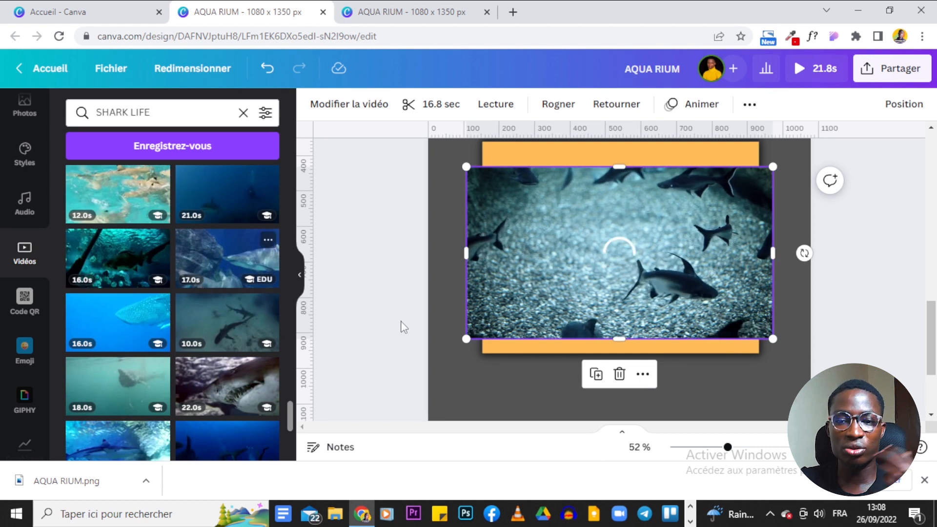
mouse_move(670, 265)
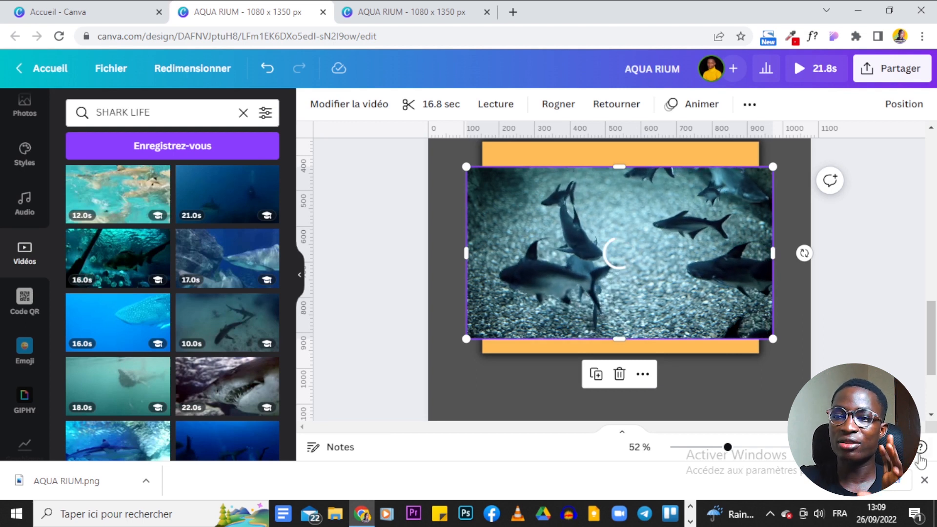
click(924, 480)
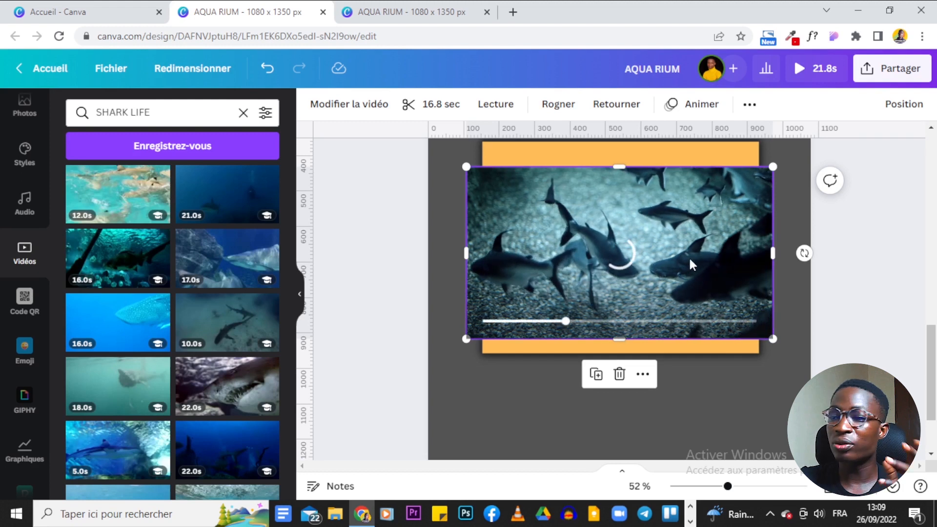
drag(585, 210, 565, 196)
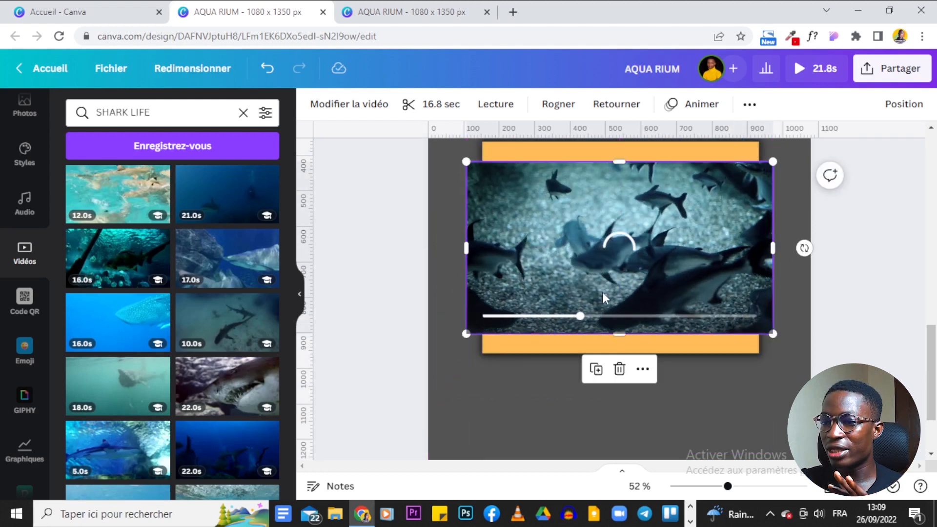
drag(466, 334, 457, 338)
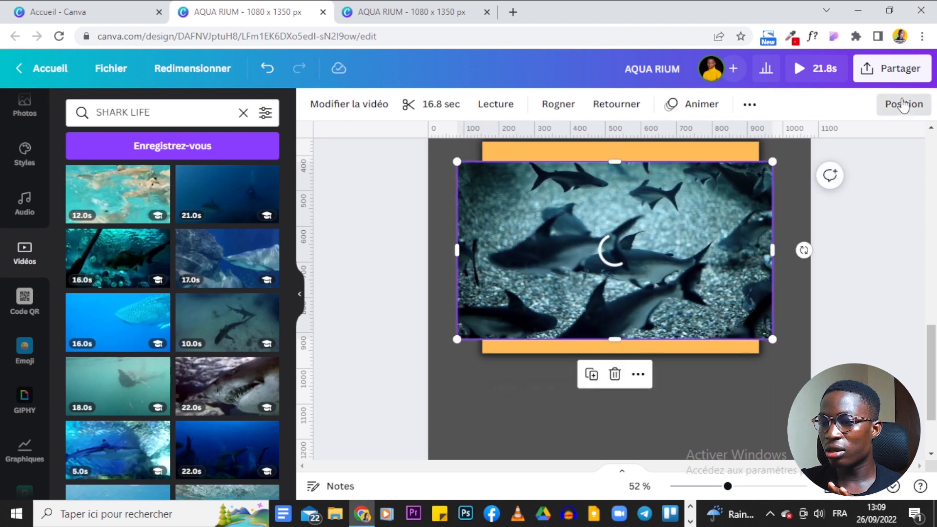
Step: Send the shark video behind the AQUA RIUM image and shrink it slightly so it still fills all the letters
click(904, 104)
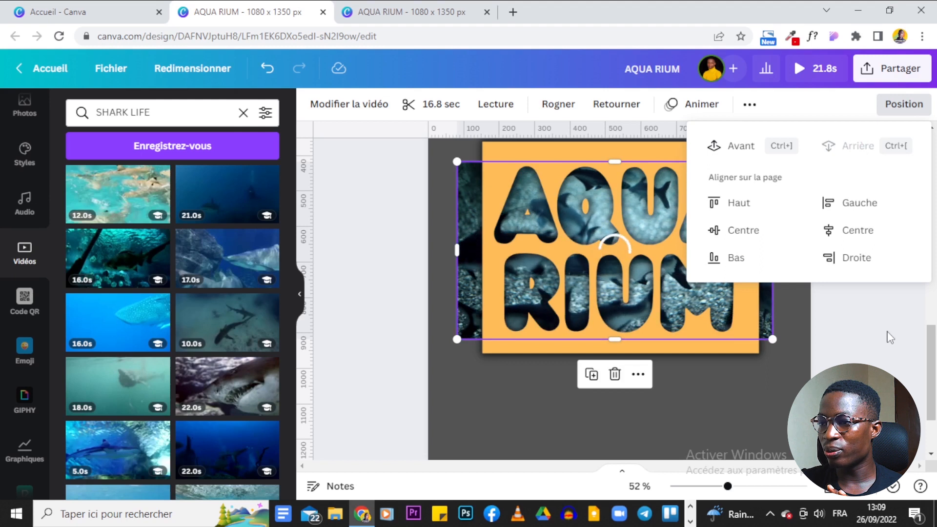
click(887, 335)
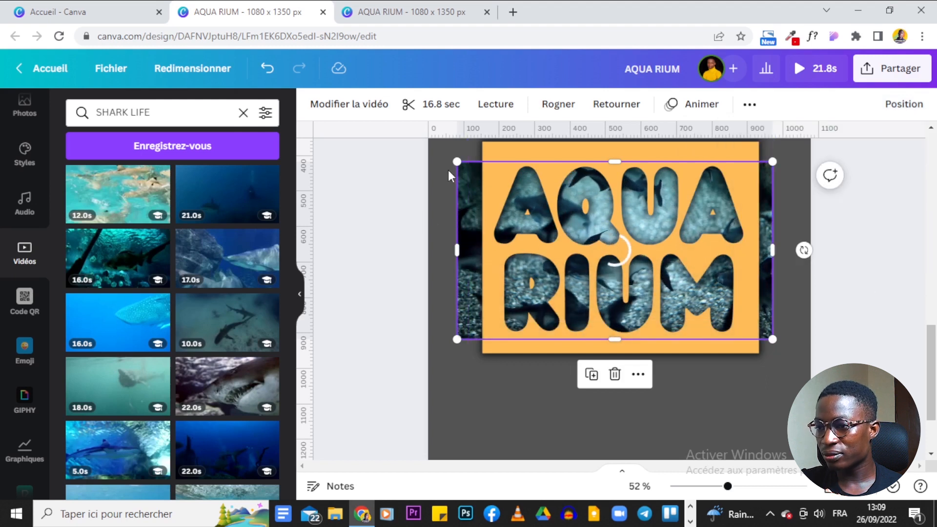
mouse_move(469, 326)
drag(457, 339, 469, 339)
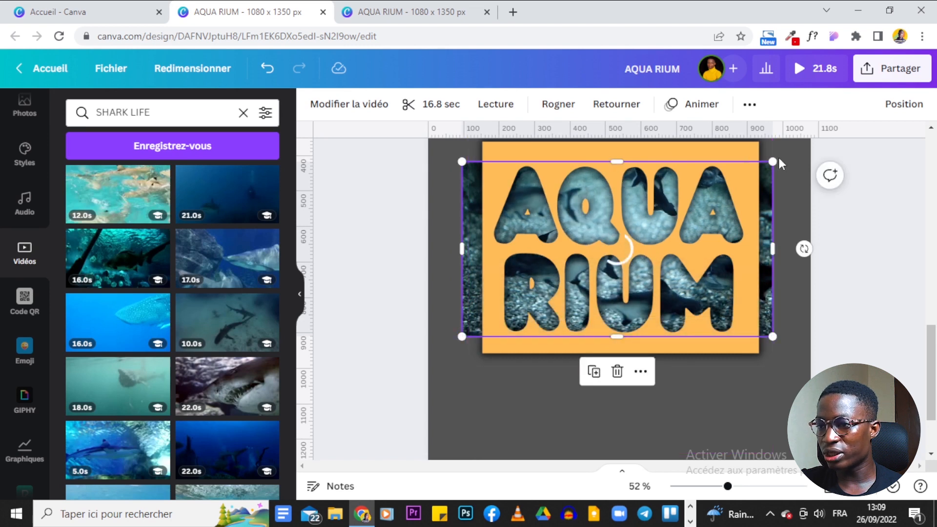
drag(774, 161, 773, 164)
click(342, 276)
scroll(342, 276, up, 1)
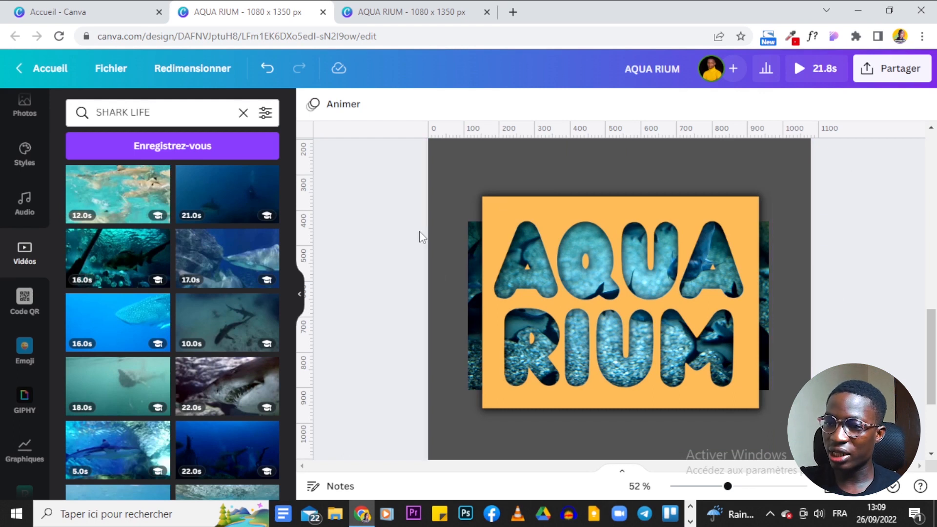
Step: Add an orange rectangle and stretch it over the grey area along the left side of page 2, down to the bottom edge
scroll(402, 214, down, 10)
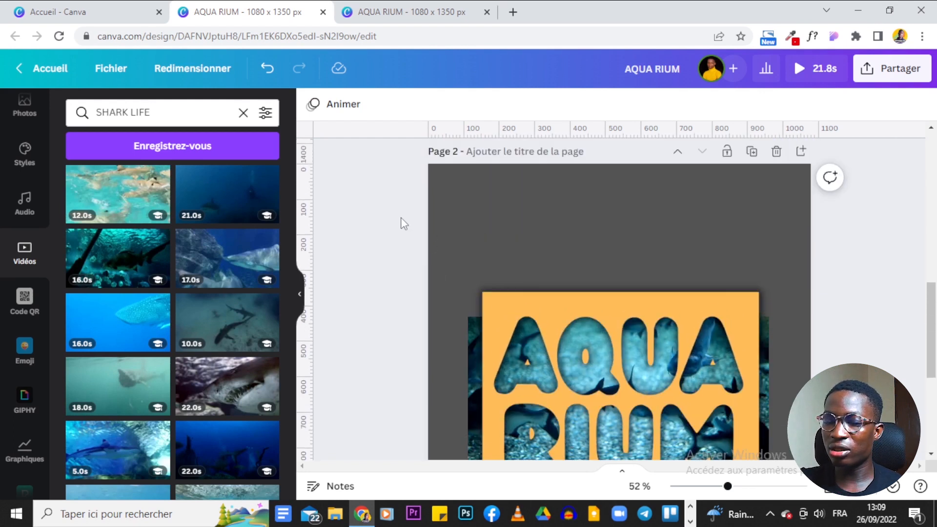
scroll(403, 222, down, 3)
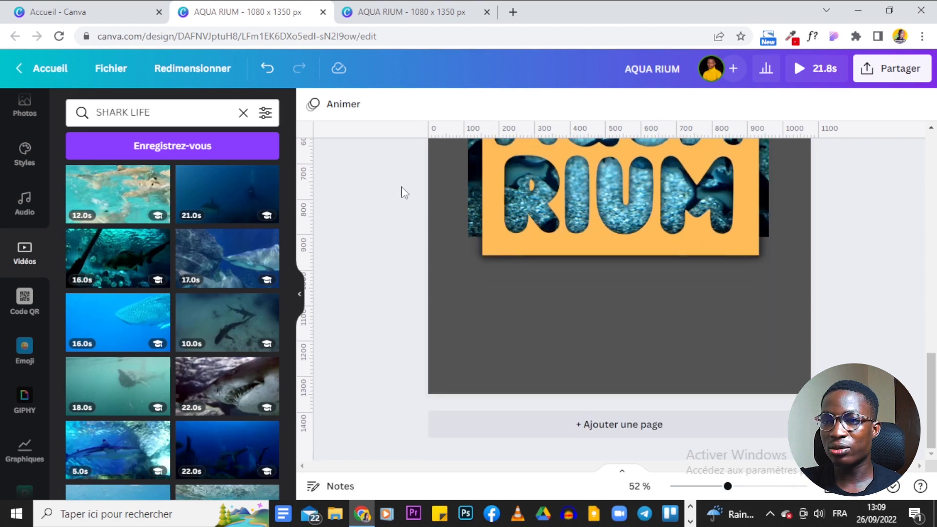
scroll(404, 194, up, 5)
scroll(426, 453, down, 3)
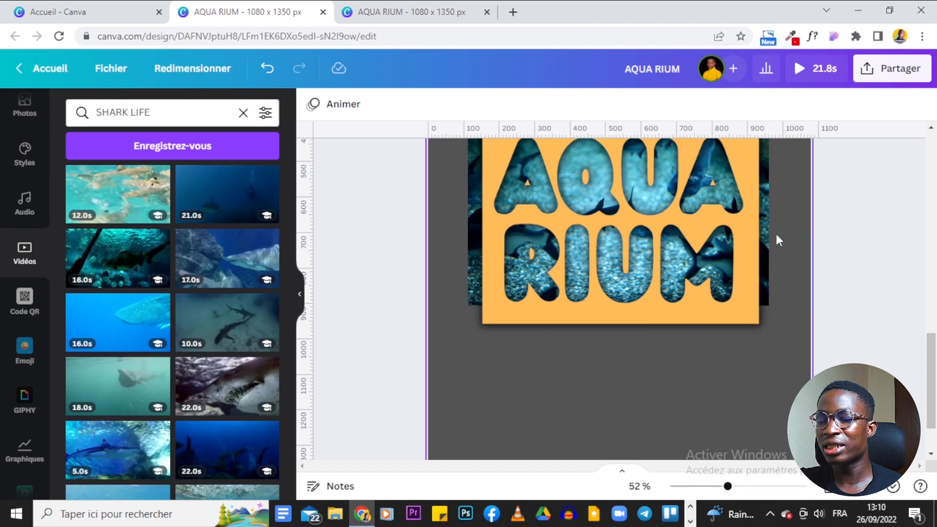
scroll(424, 273, up, 2)
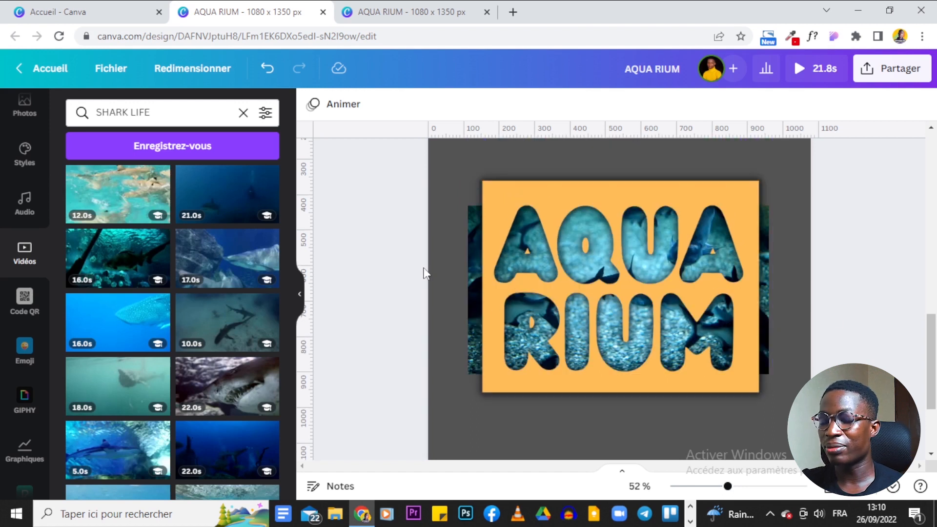
key(r)
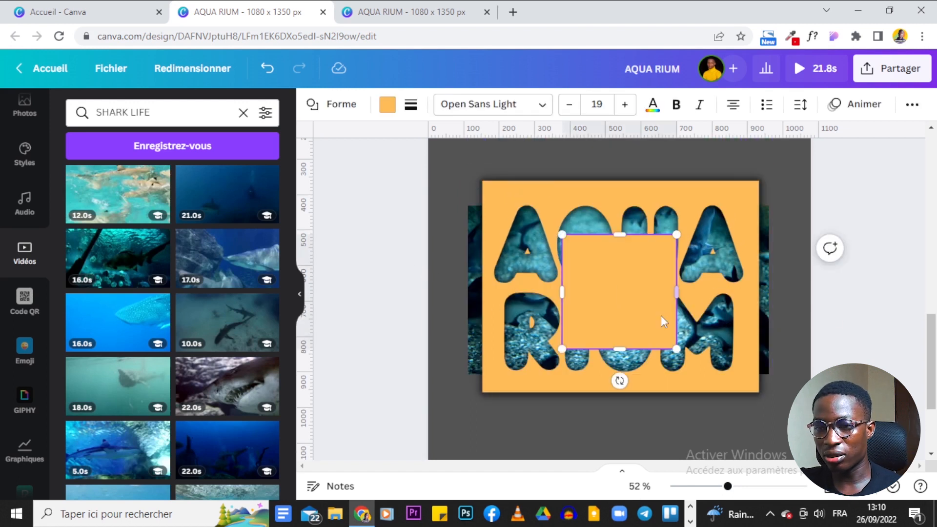
drag(609, 265, 417, 197)
drag(429, 280, 446, 483)
scroll(809, 264, down, 3)
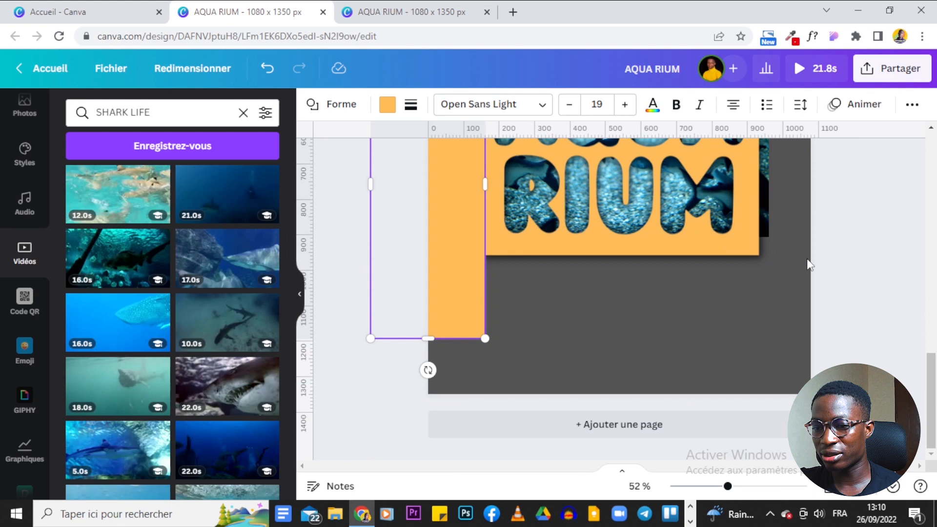
drag(421, 337, 428, 395)
Step: Duplicate the tall orange strip to cover the right side of the page and create another copy over the middle
scroll(455, 282, up, 5)
drag(455, 282, 607, 485)
scroll(841, 286, down, 4)
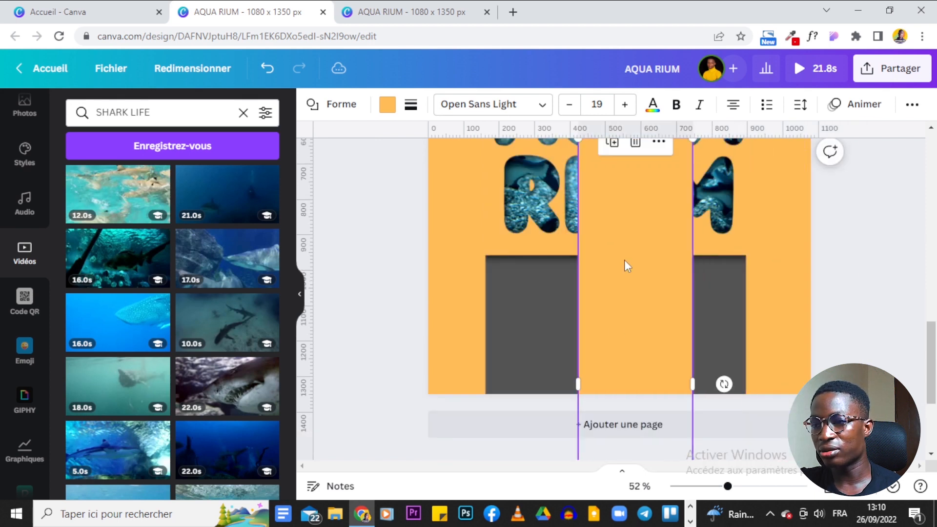
Step: Fit the extra orange copy over the grey area below the lettering and duplicate it to cover the area above
drag(625, 260, 649, 300)
drag(646, 215, 623, 236)
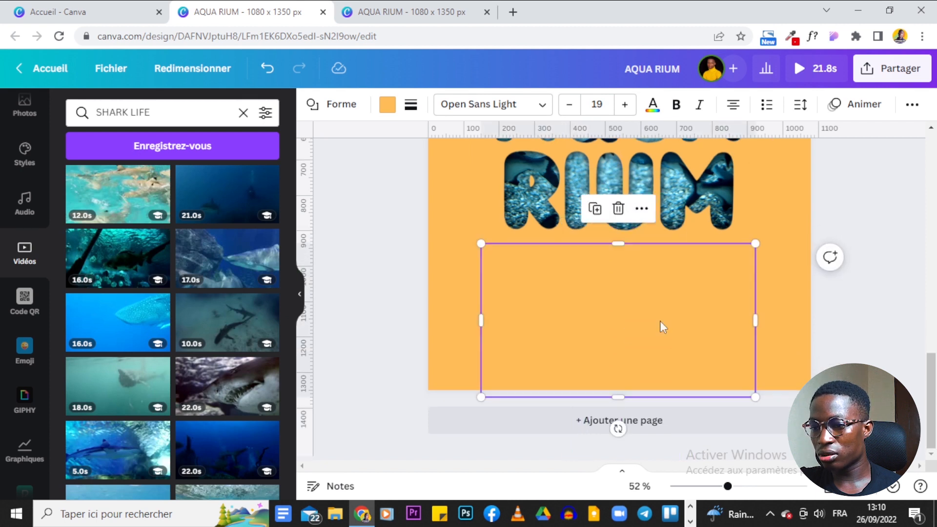
drag(627, 293, 623, 215)
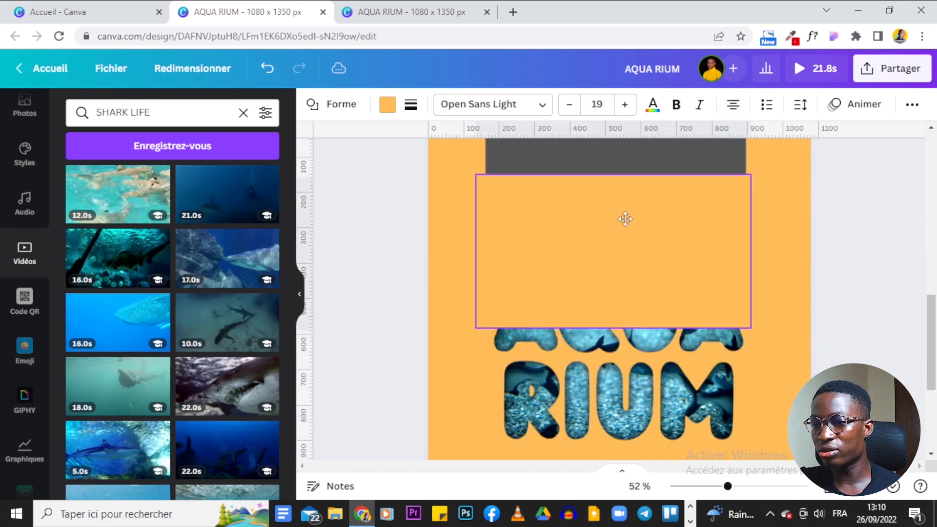
scroll(503, 376, up, 3)
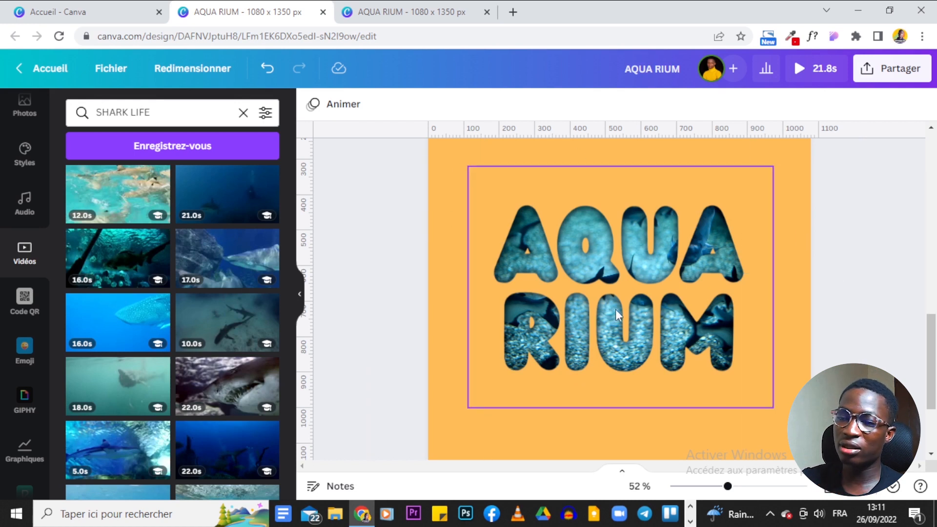
Step: Compare the lettering and page background with the finished AQUA RIUM design in the other browser tab
scroll(616, 306, up, 1)
key(ctrl+Tab)
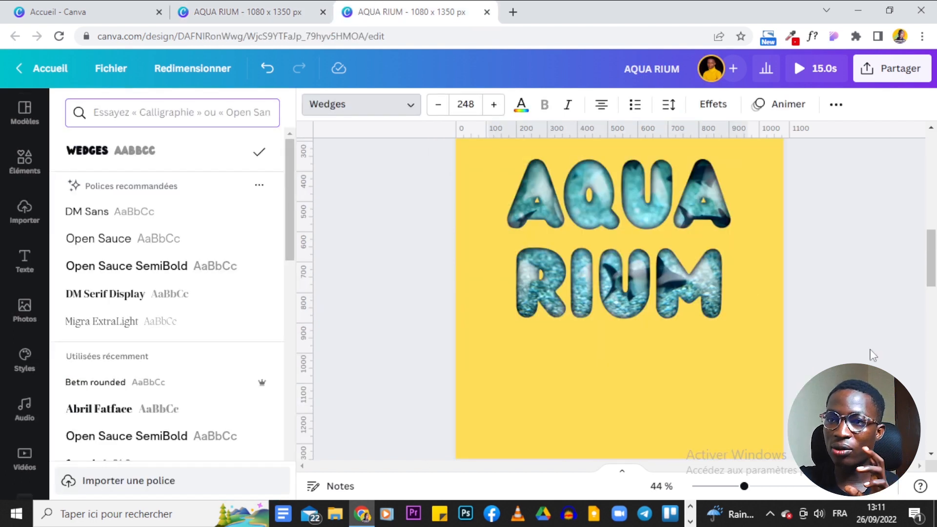
scroll(663, 337, up, 1)
scroll(664, 337, down, 1)
key(ctrl+shift+Tab)
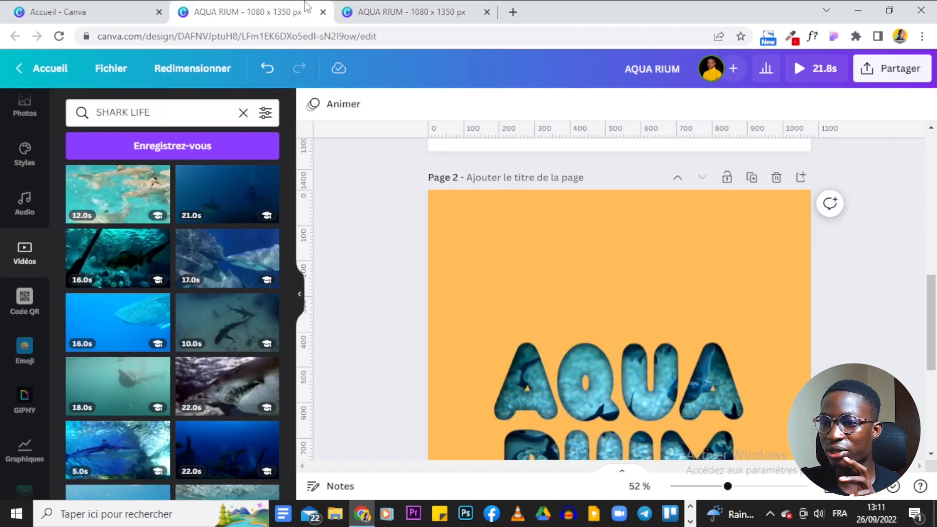
scroll(649, 395, down, 2)
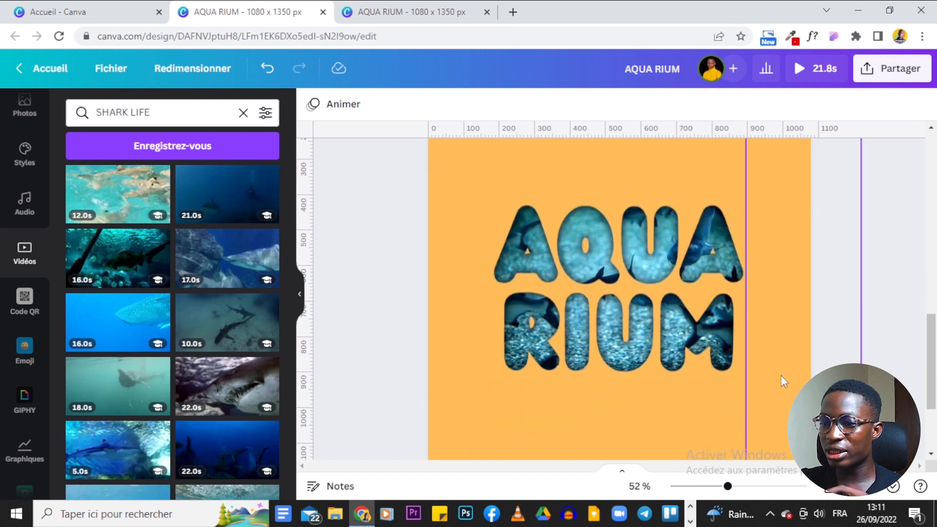
scroll(470, 273, up, 2)
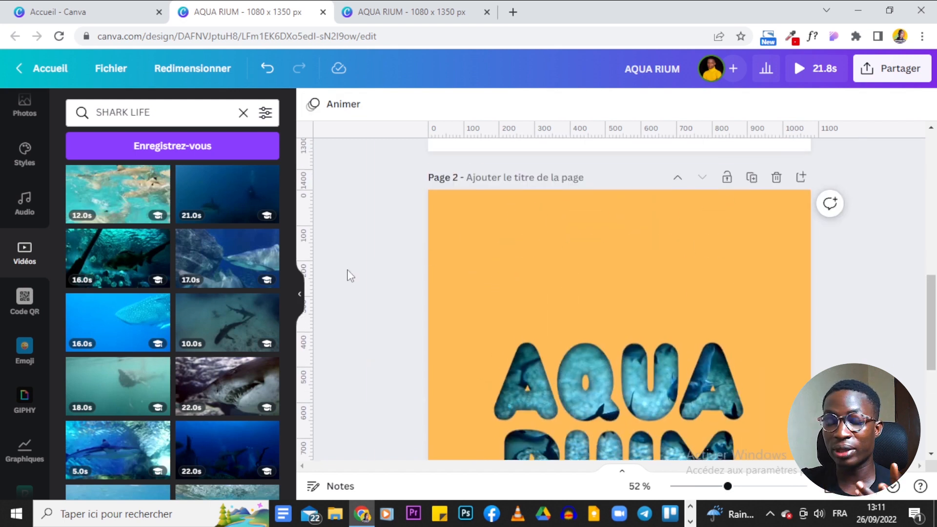
scroll(350, 273, down, 2)
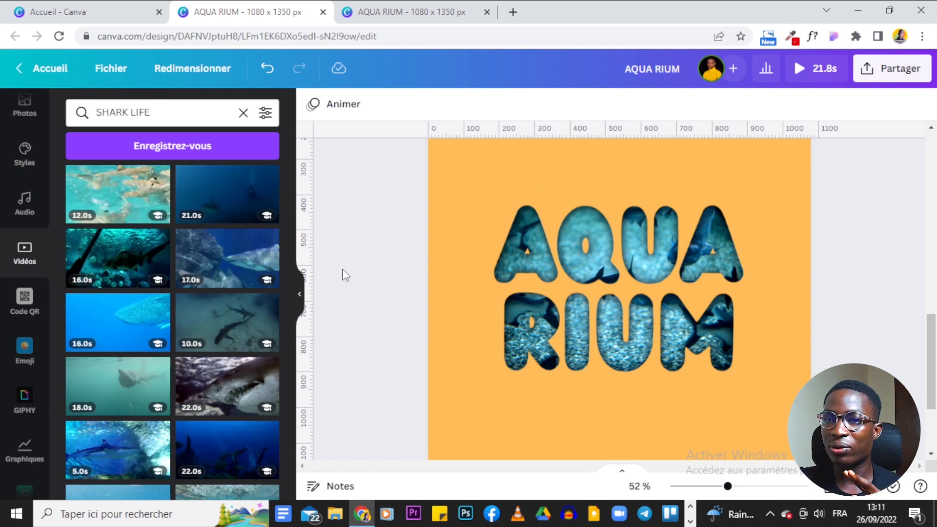
Step: Clear the video search and search the elements library for water transparent
scroll(59, 202, down, 10)
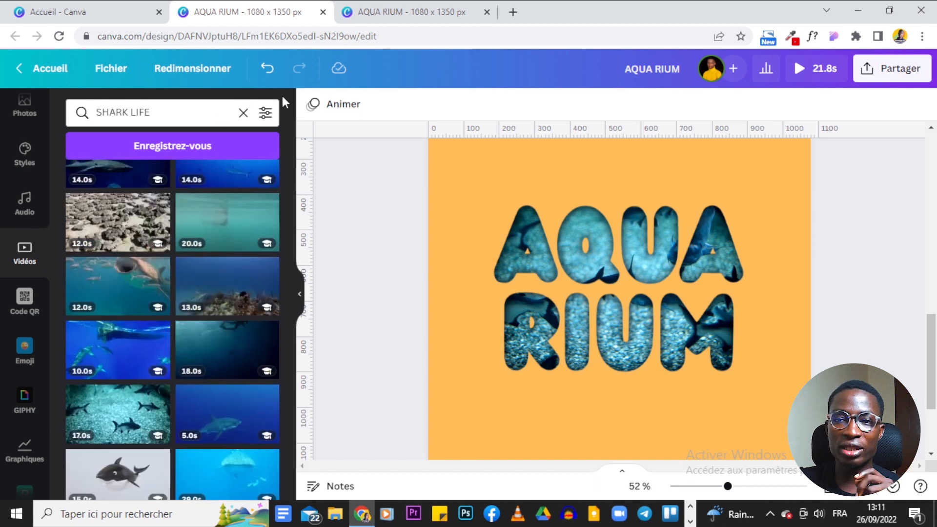
click(243, 115)
click(24, 161)
click(133, 117)
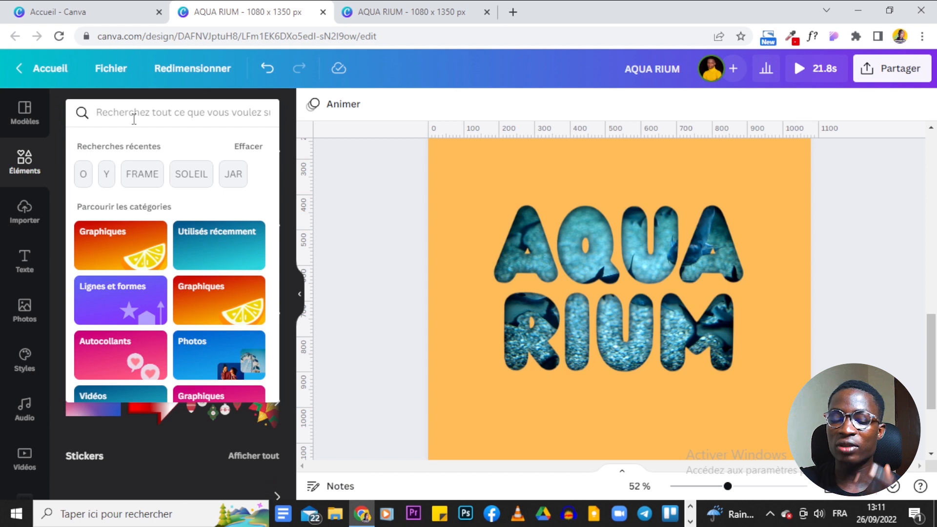
text(TRAN)
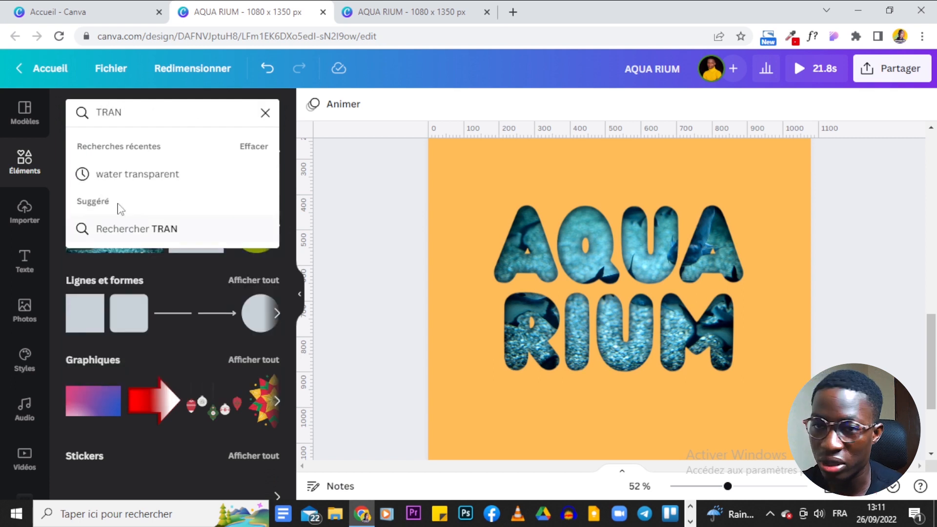
click(127, 180)
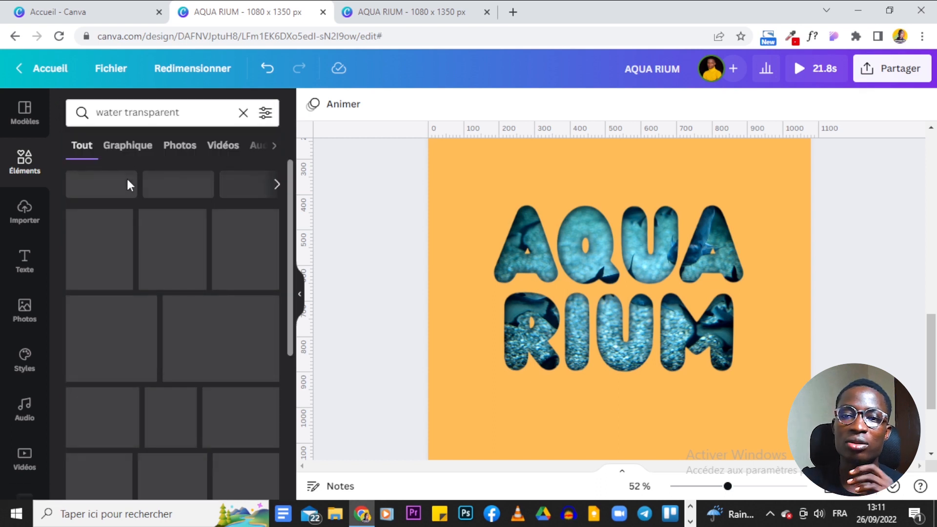
click(187, 111)
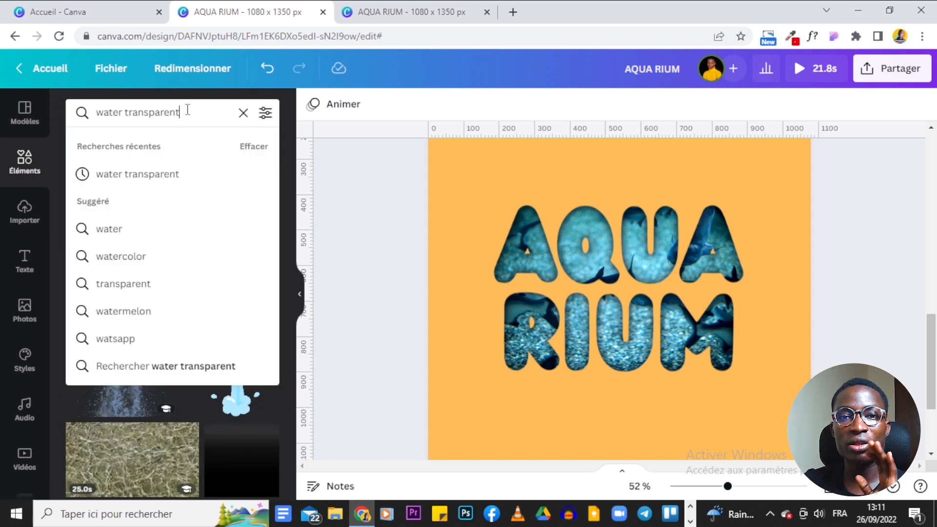
click(363, 183)
Step: Add a transparent water drop graphic to page 2 and shrink it to fit over the letter Q
scroll(190, 293, down, 4)
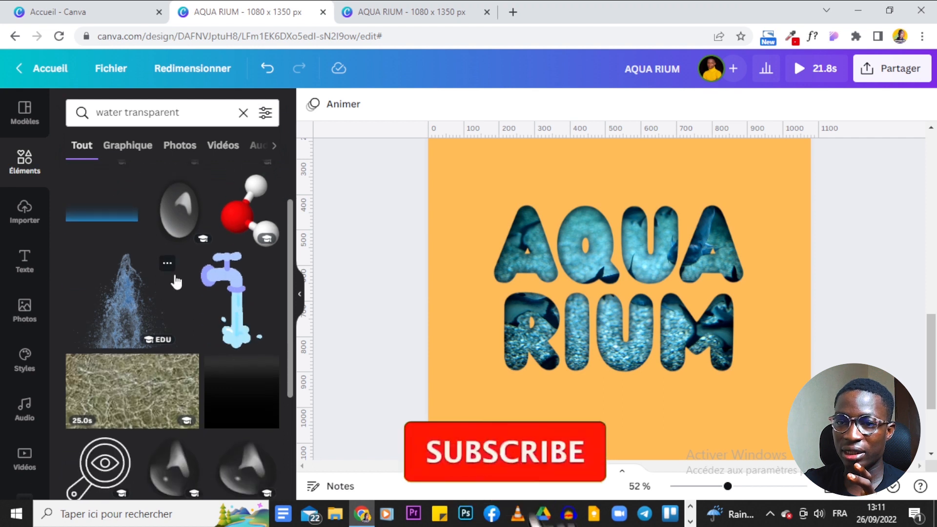
scroll(186, 294, down, 3)
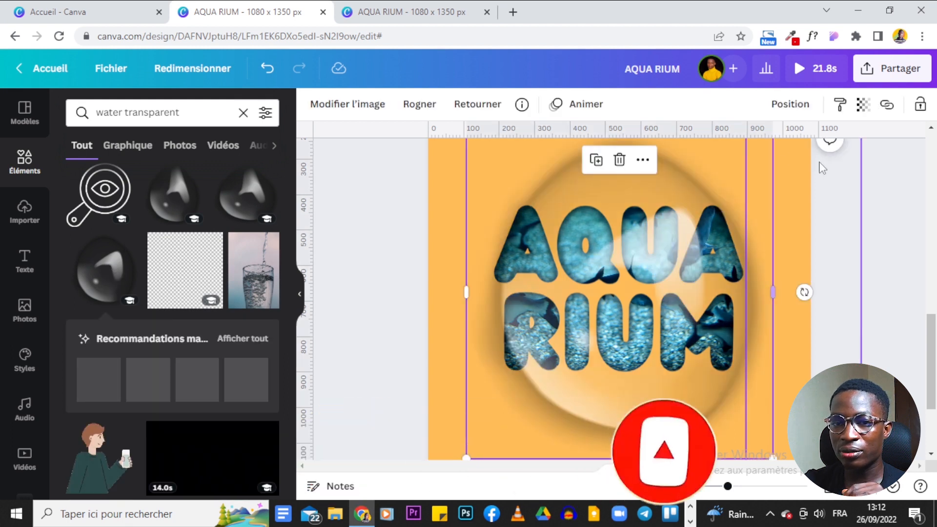
scroll(783, 307, down, 3)
drag(775, 322, 544, 193)
scroll(791, 274, up, 4)
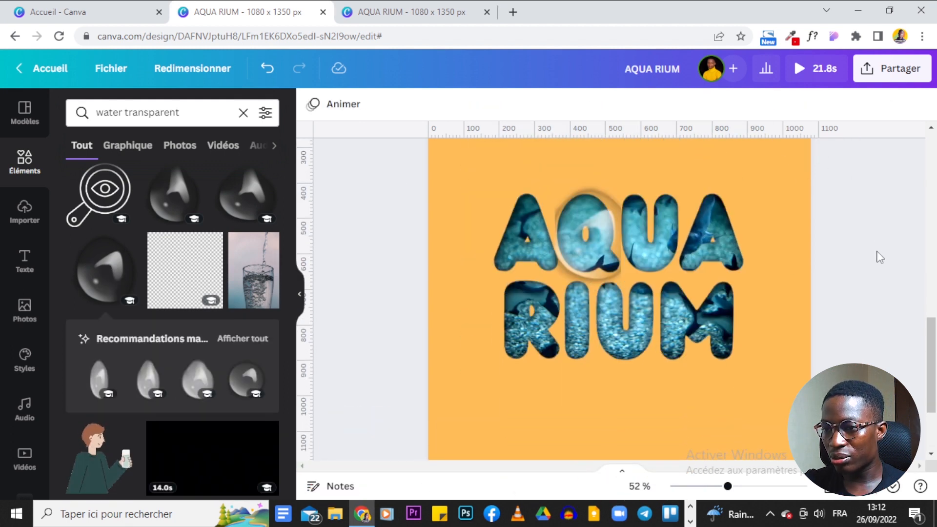
Step: Place water drops over the U and both As of AQUA, fitting each one to its letter
scroll(880, 257, down, 1)
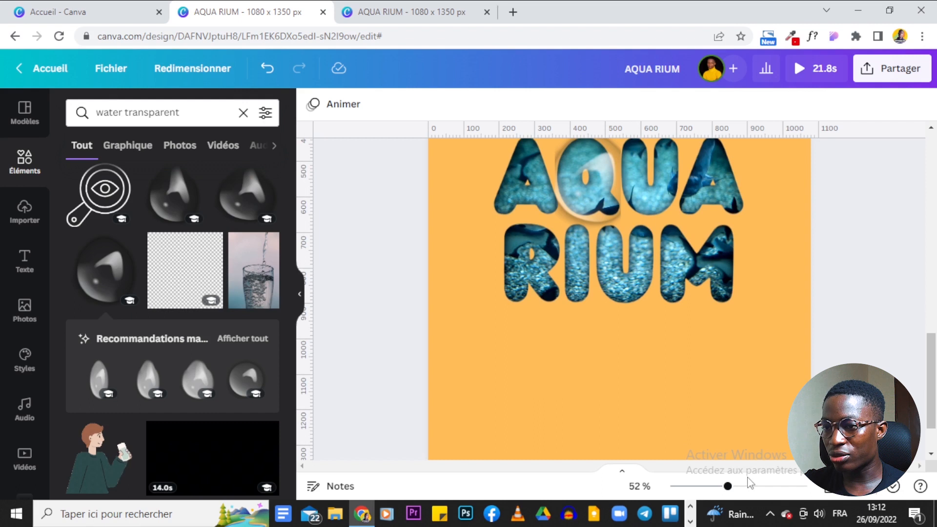
drag(728, 487, 750, 487)
scroll(704, 190, up, 2)
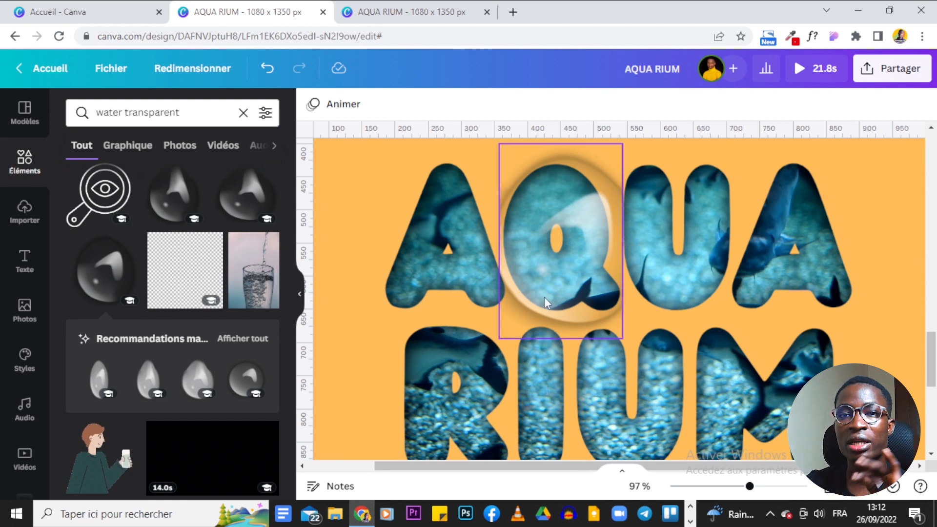
click(547, 276)
drag(549, 277, 652, 261)
drag(737, 241, 812, 234)
drag(878, 241, 899, 273)
drag(776, 337, 782, 318)
click(452, 211)
Step: Fit water drops over the R, I and U of RIUM, using the full list of recommended drop graphics
drag(520, 366, 511, 324)
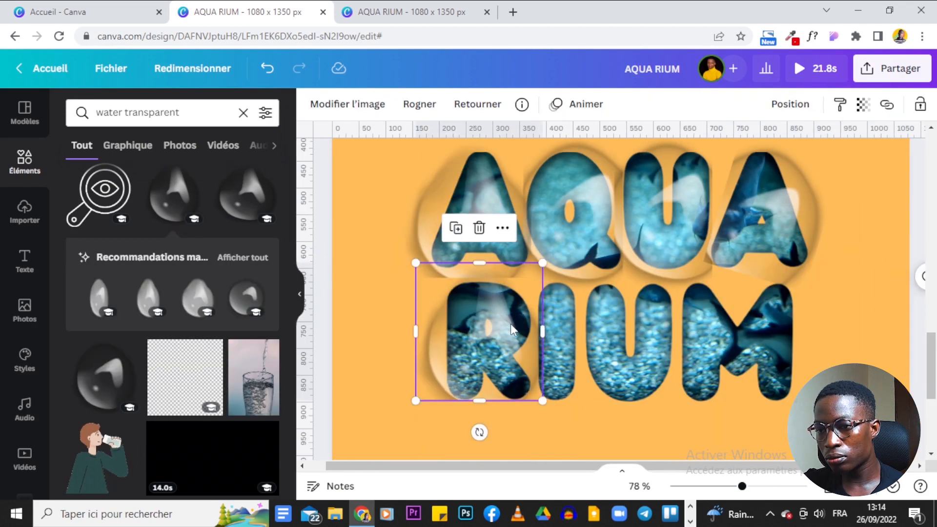
click(243, 257)
drag(684, 430, 522, 324)
drag(609, 320, 507, 172)
drag(454, 149, 703, 342)
drag(698, 431, 694, 412)
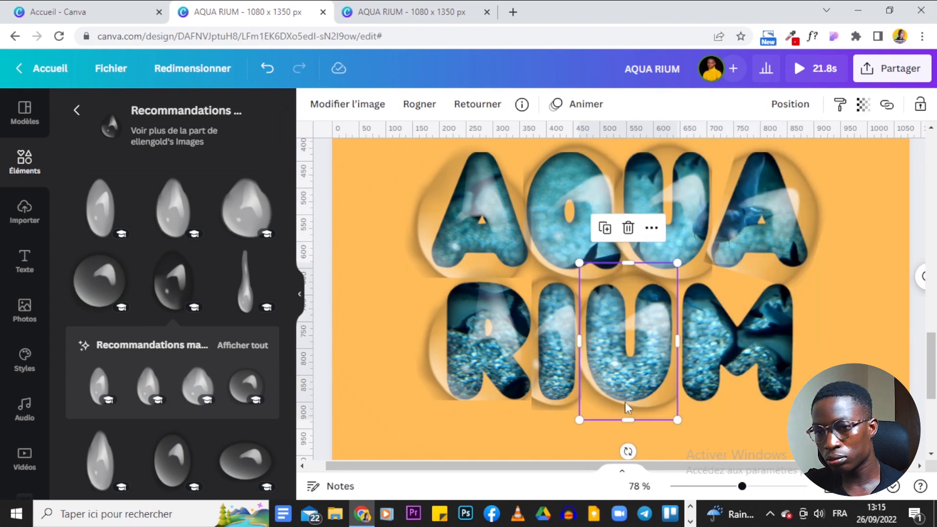
Step: Add another recommended water drop and resize it to cover the letter M
drag(226, 341, 721, 450)
drag(904, 459, 867, 425)
drag(762, 332, 743, 342)
drag(623, 331, 677, 331)
drag(763, 228, 761, 281)
drag(848, 358, 802, 359)
scroll(802, 358, down, 5)
click(857, 205)
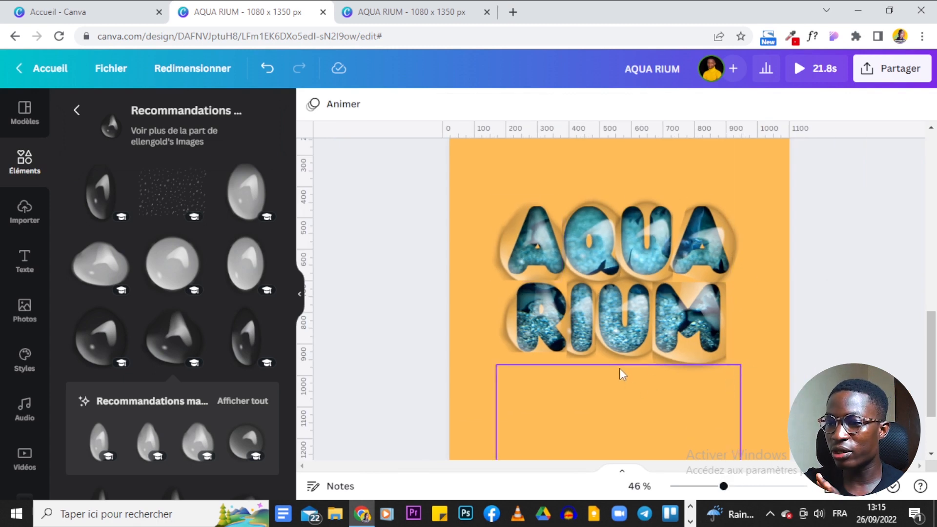
Step: Bring the AQUA RIUM cut-out image to the front so the water drops sit behind it
click(552, 363)
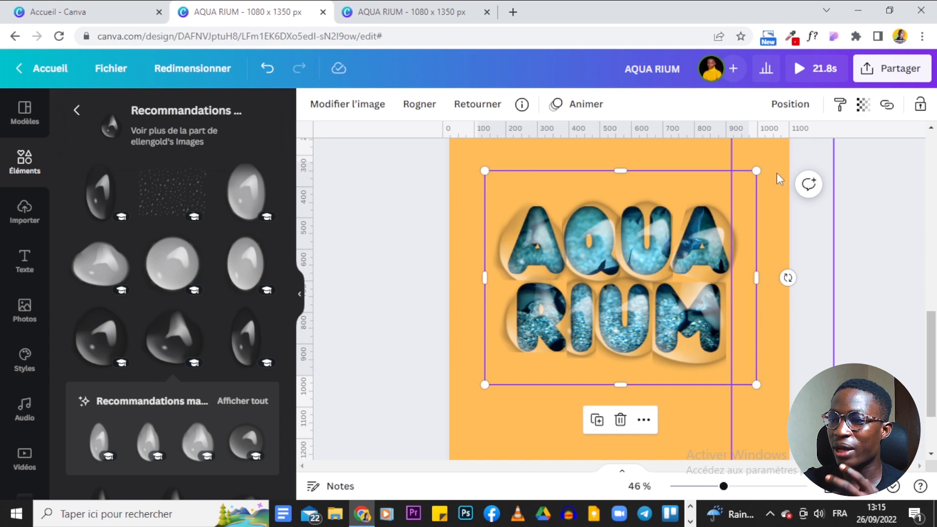
click(795, 104)
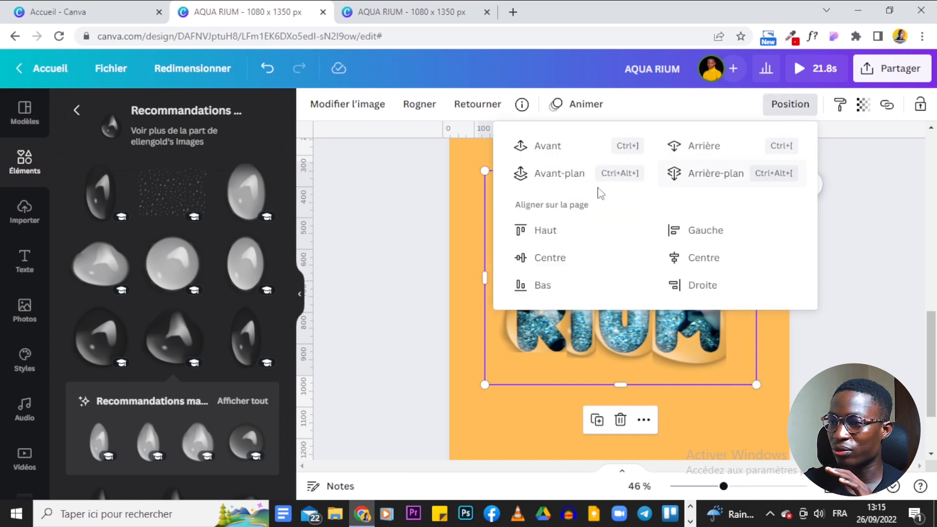
click(556, 173)
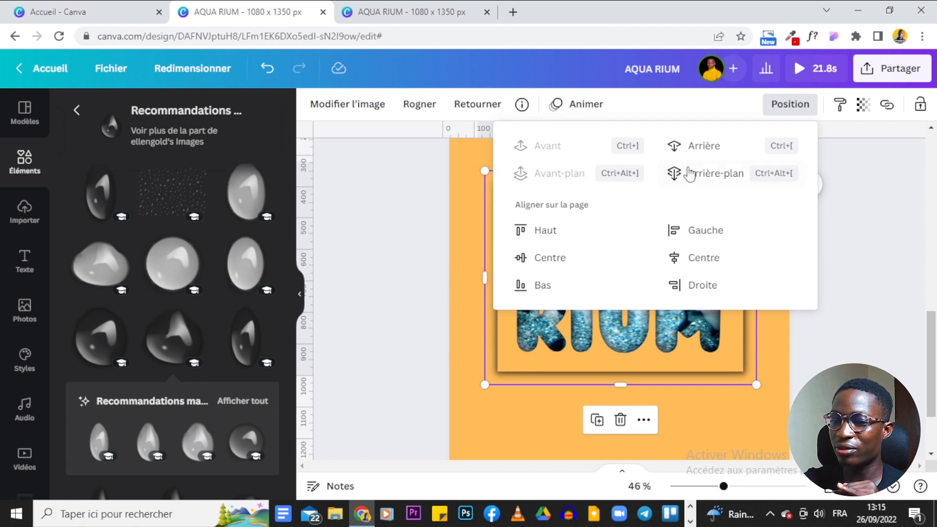
click(418, 251)
Step: Bring the tall orange strip on the page's left side to the front
click(429, 243)
click(462, 221)
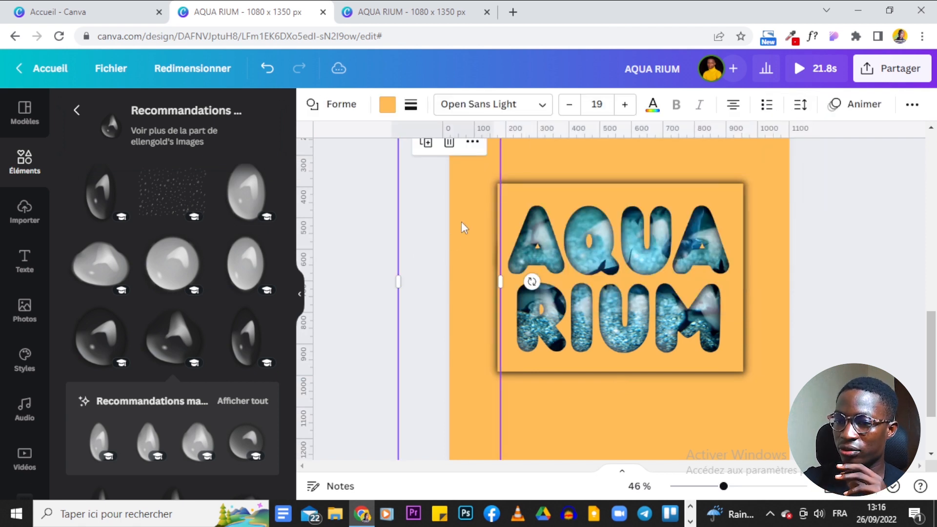
click(912, 105)
click(776, 138)
click(554, 205)
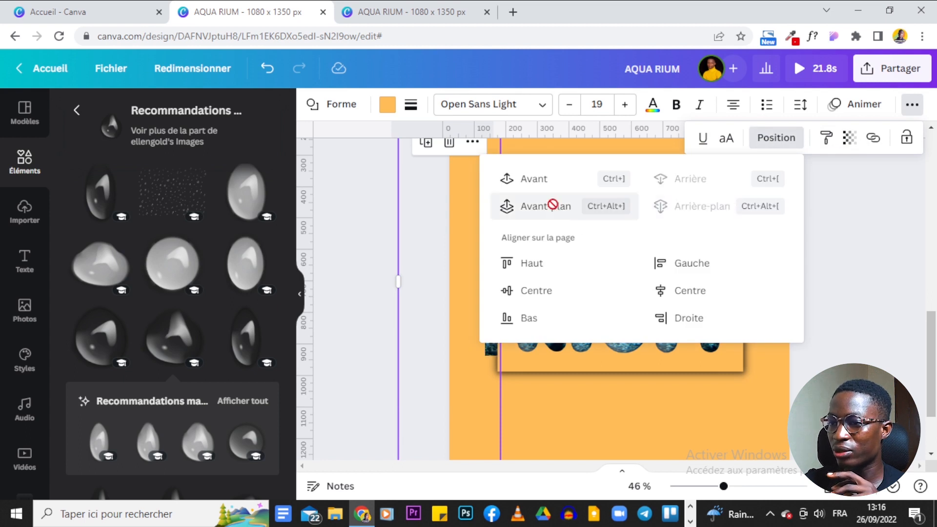
Step: Bring the orange block below the RIUM lettering to the front to cover the cut-out image's bottom shadow
click(652, 427)
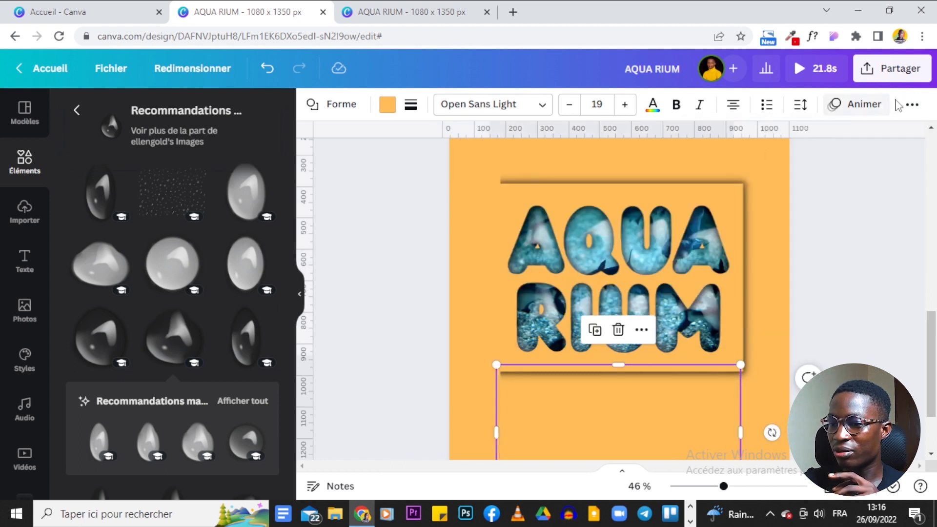
click(912, 105)
click(761, 138)
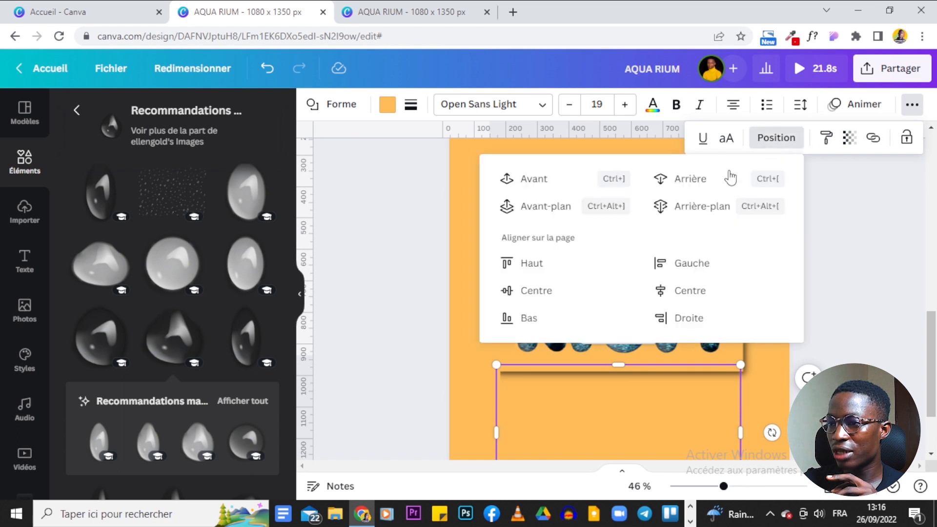
click(570, 218)
click(868, 314)
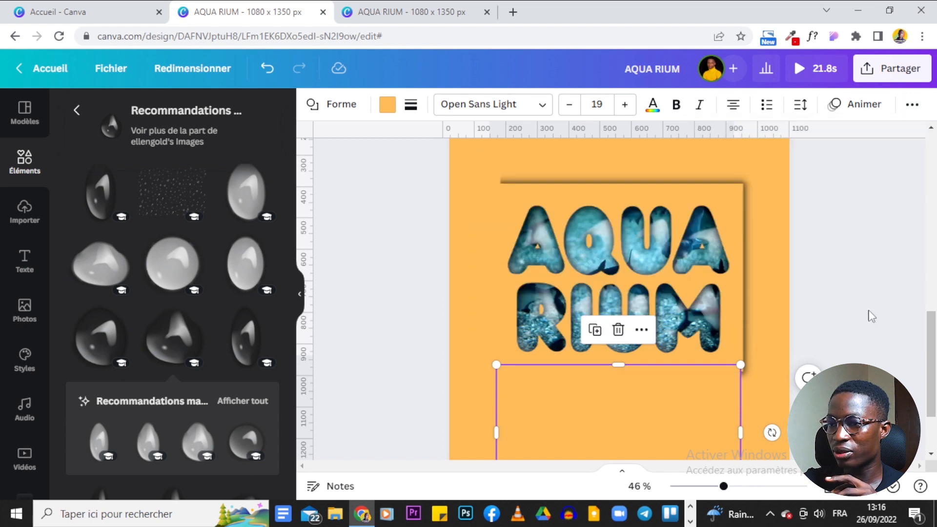
Step: Bring the tall orange strip on the page's right side to the front to hide the shadow there
click(776, 305)
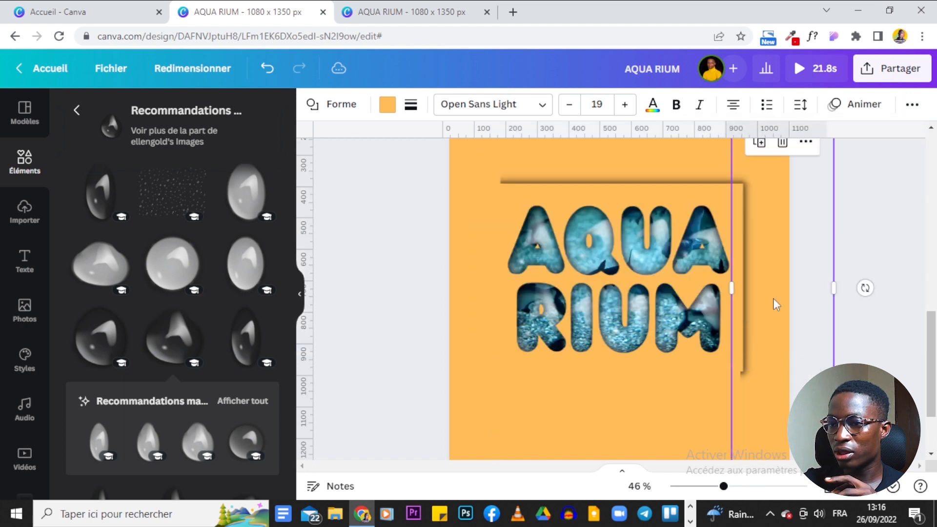
click(912, 105)
click(776, 138)
click(616, 219)
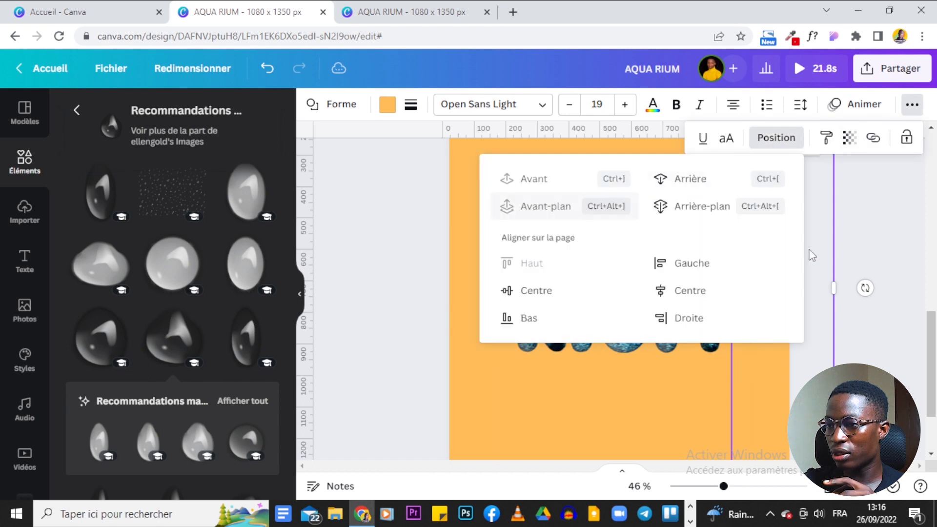
Step: Bring the orange block above the AQUA lettering to the front to cover the image's top shadow
scroll(599, 258, up, 2)
click(600, 258)
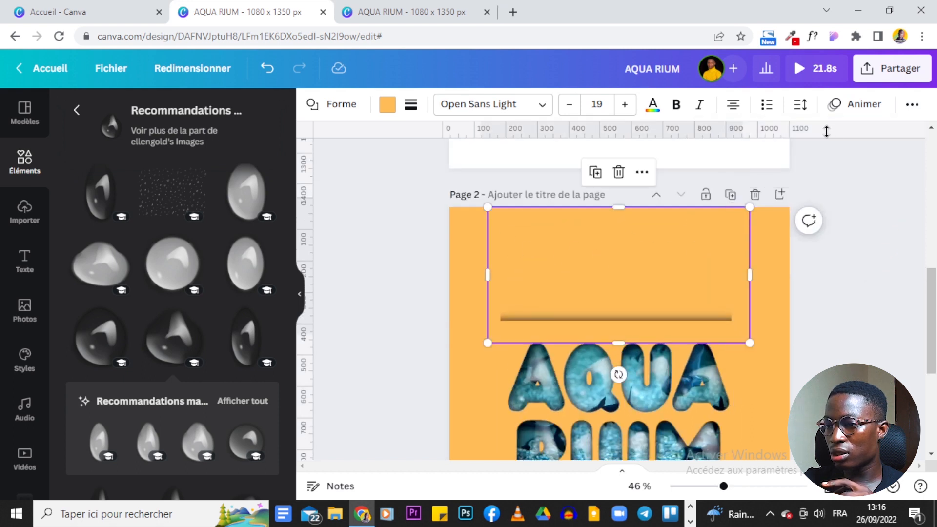
click(912, 104)
click(775, 145)
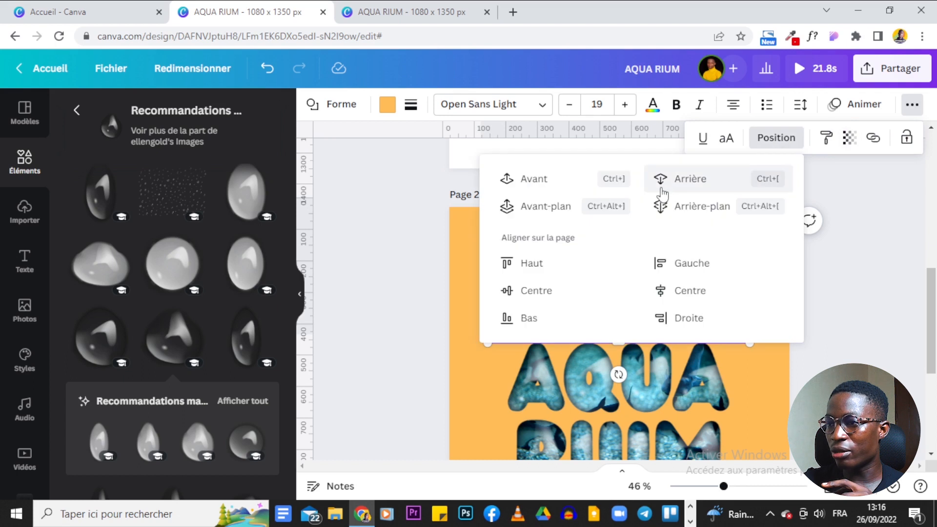
click(559, 218)
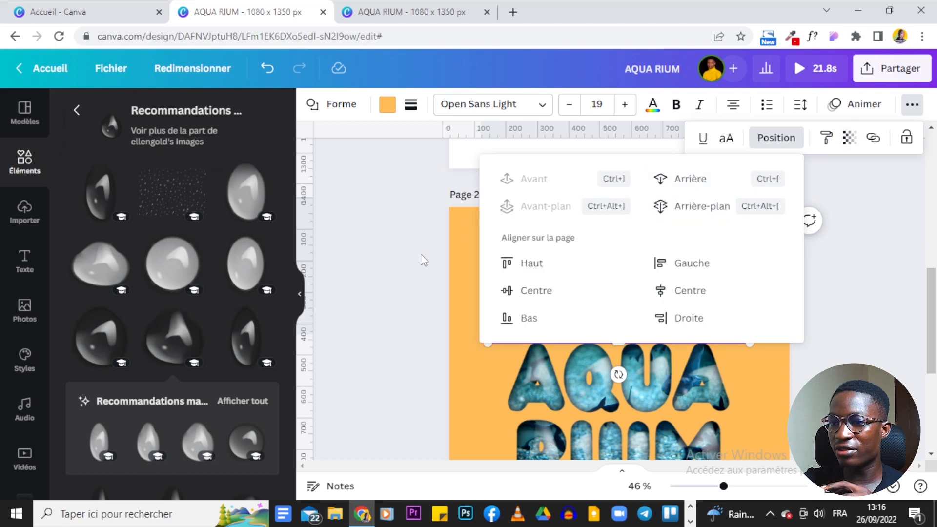
click(904, 255)
Step: Examine the AQUA RIUM letters close up and check the whole orange page for leftover shadow edges
scroll(904, 247, down, 3)
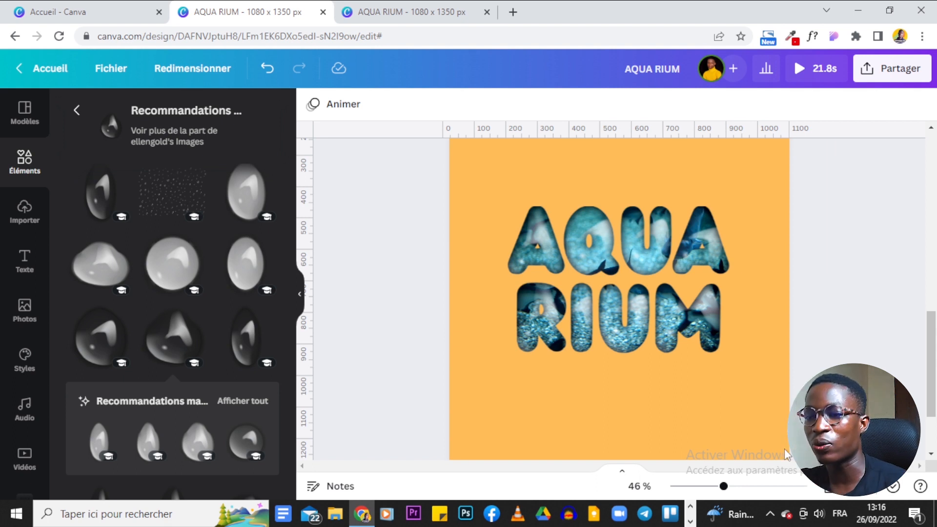
drag(724, 487, 750, 491)
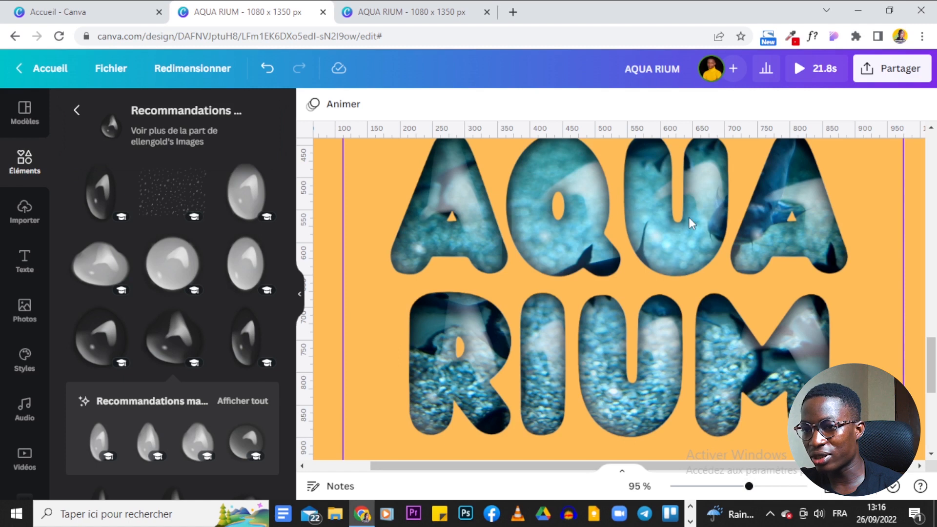
click(434, 162)
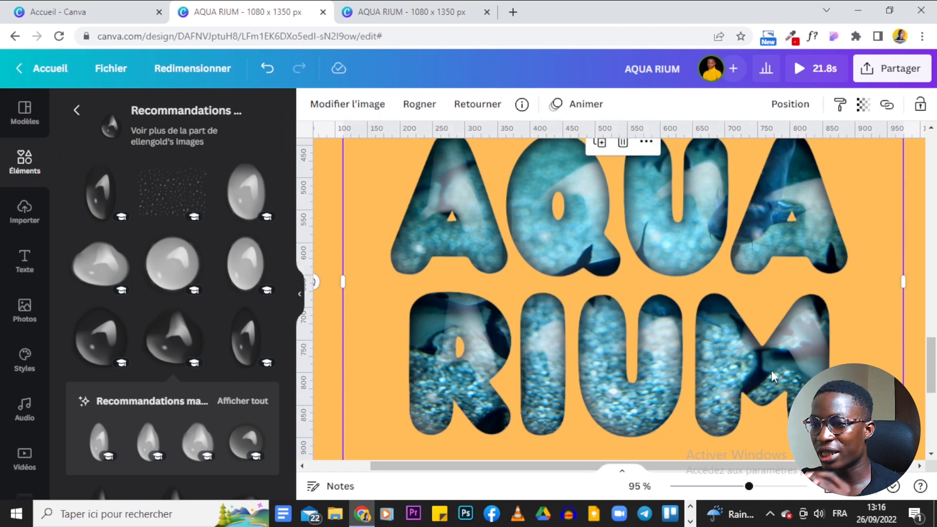
drag(749, 486, 714, 491)
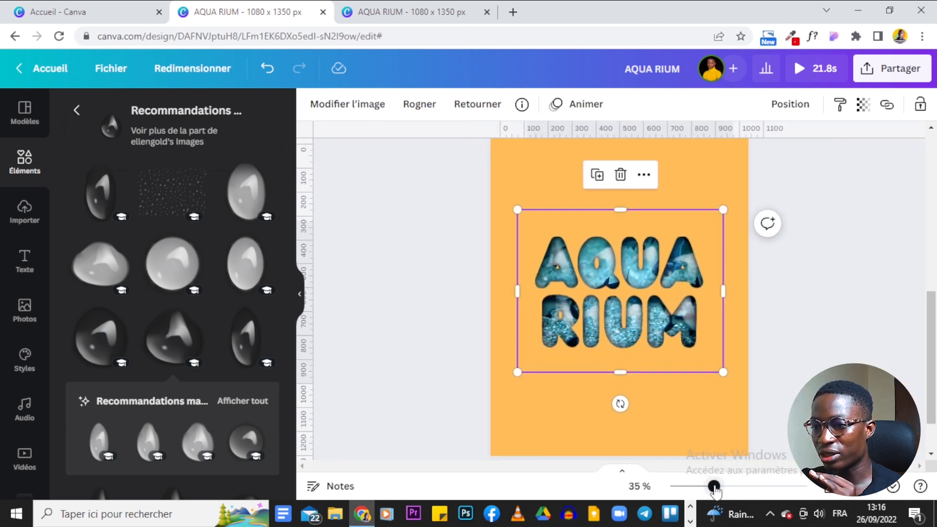
click(771, 327)
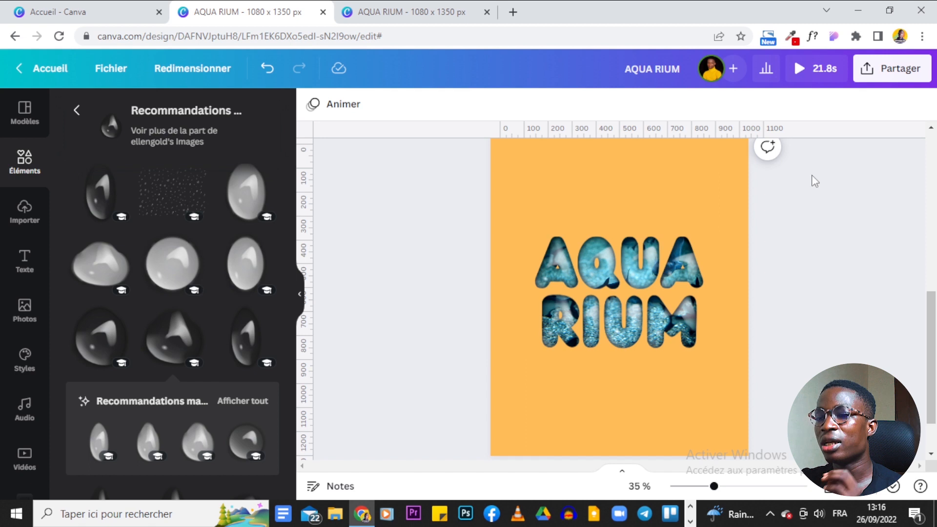
scroll(439, 255, up, 3)
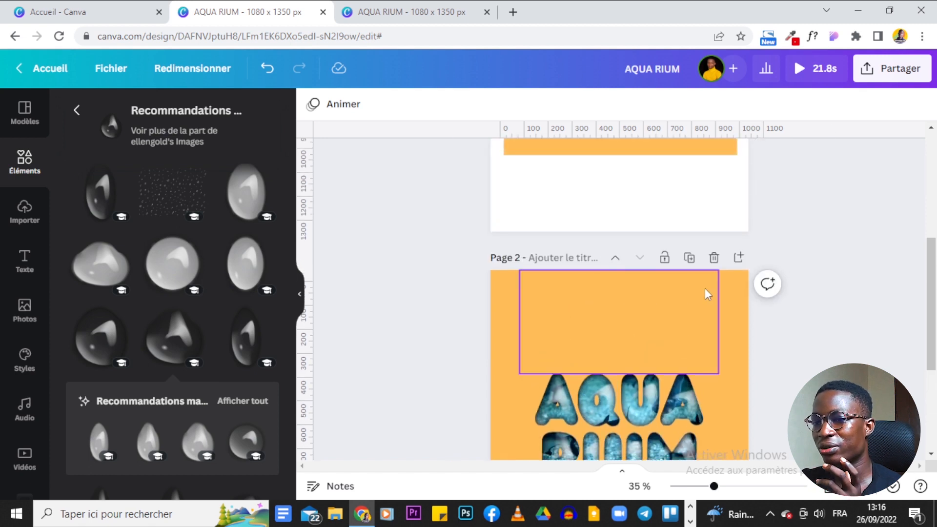
scroll(713, 288, down, 3)
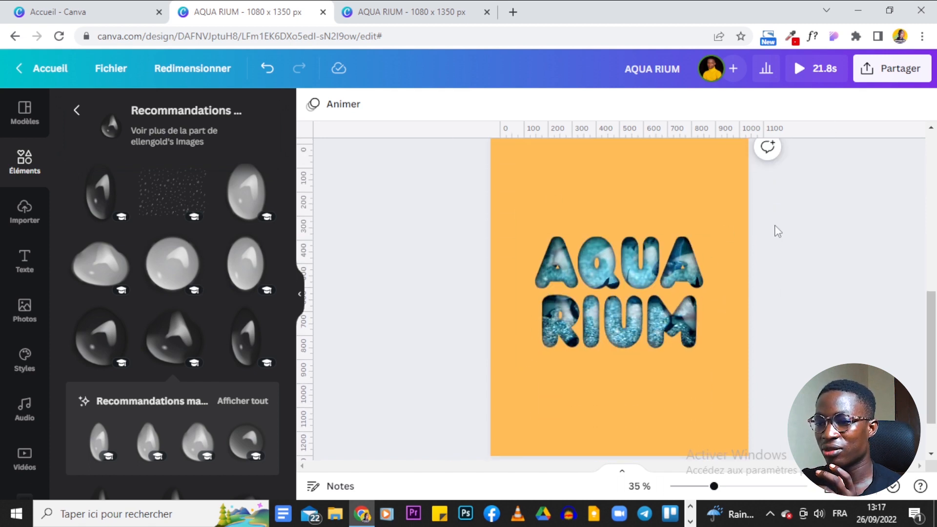
Step: Download the orange AQUA RIUM page as an MP4 video
click(867, 69)
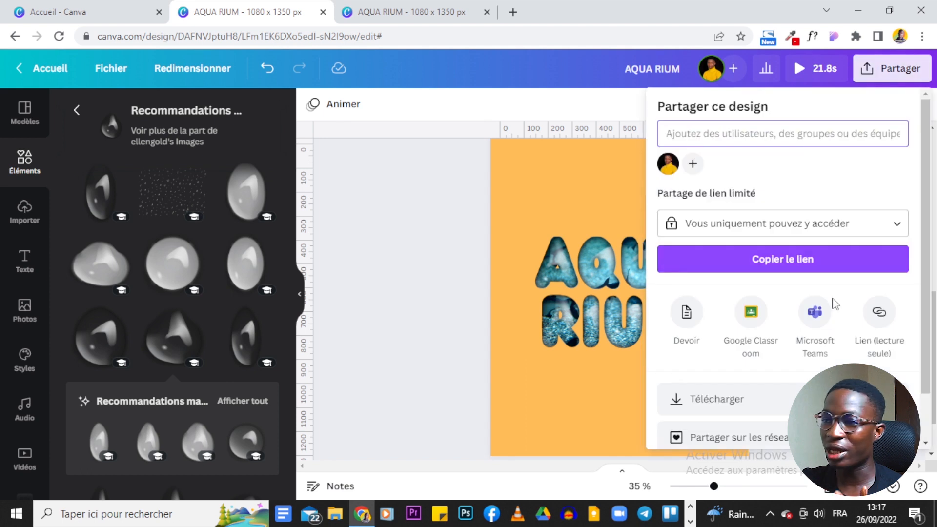
click(716, 400)
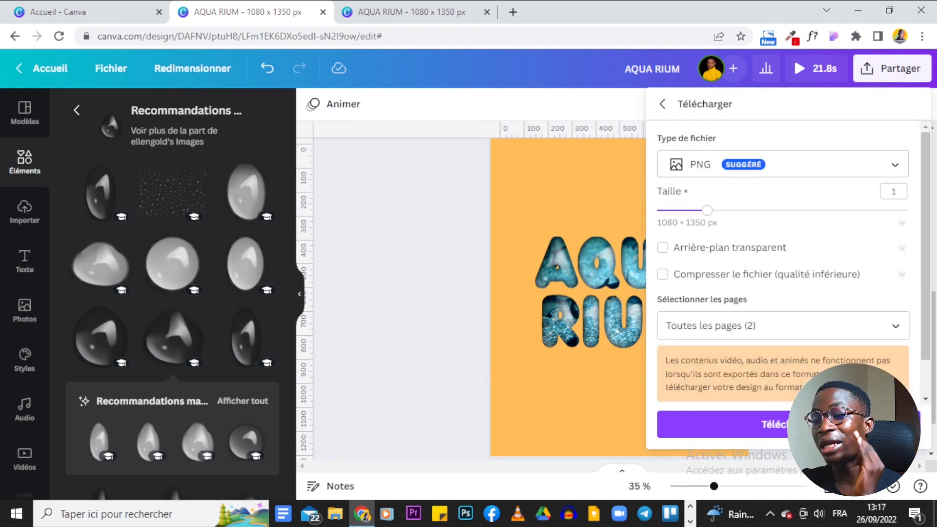
click(805, 325)
click(850, 151)
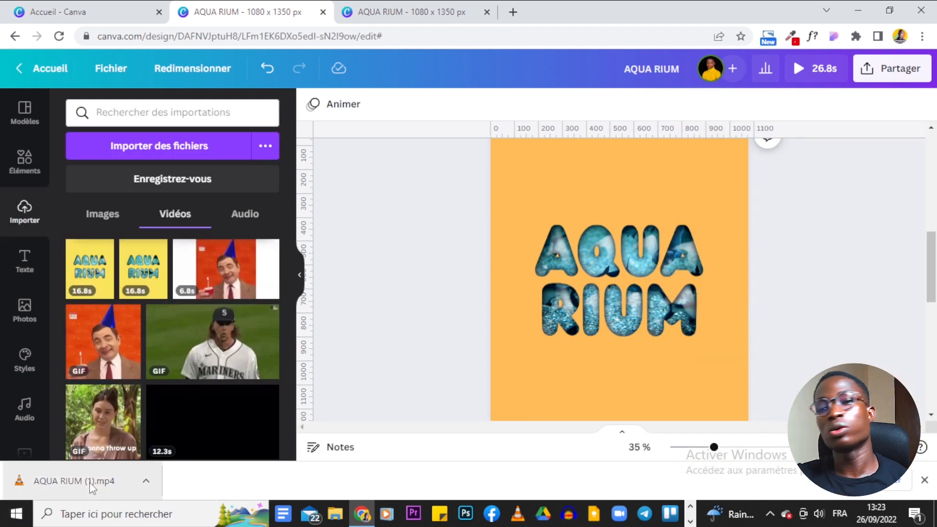
Step: Upload the downloaded AQUA RIUM (1).mp4 to the video library and add a new page after page 2
drag(89, 482, 209, 355)
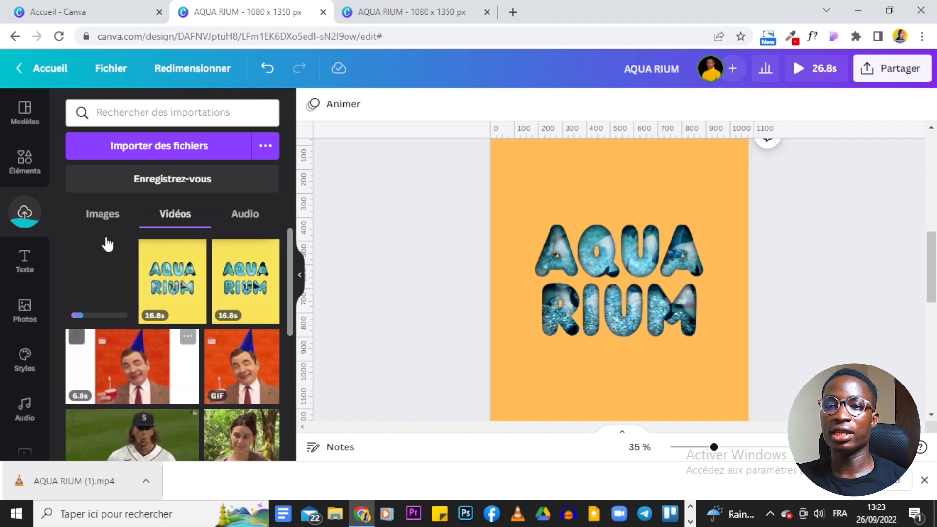
scroll(856, 279, down, 5)
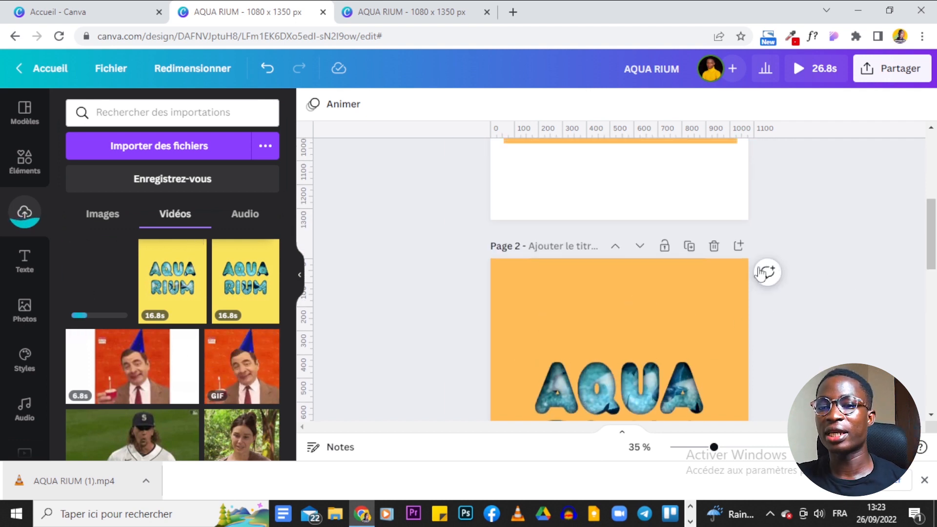
click(737, 246)
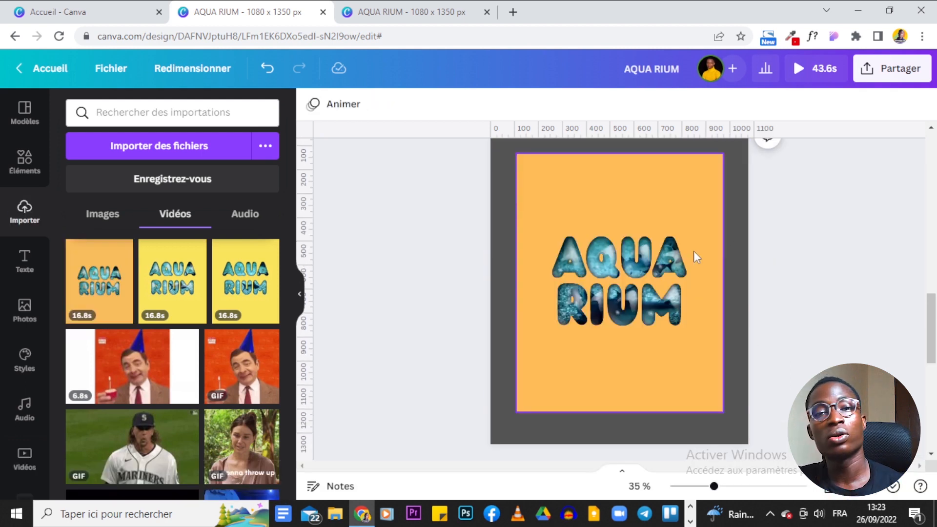
Step: Remove the orange background from the AQUA RIUM video on the new page with the background remover
click(664, 182)
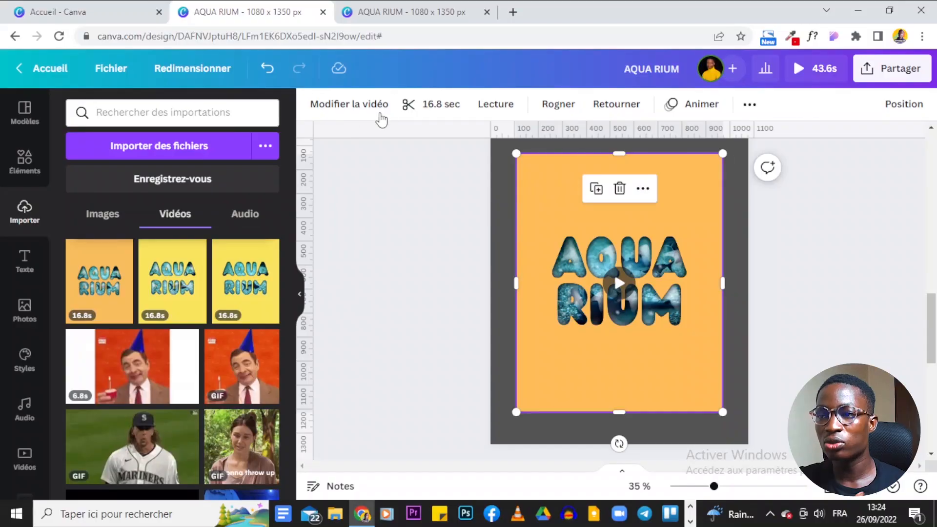
click(372, 111)
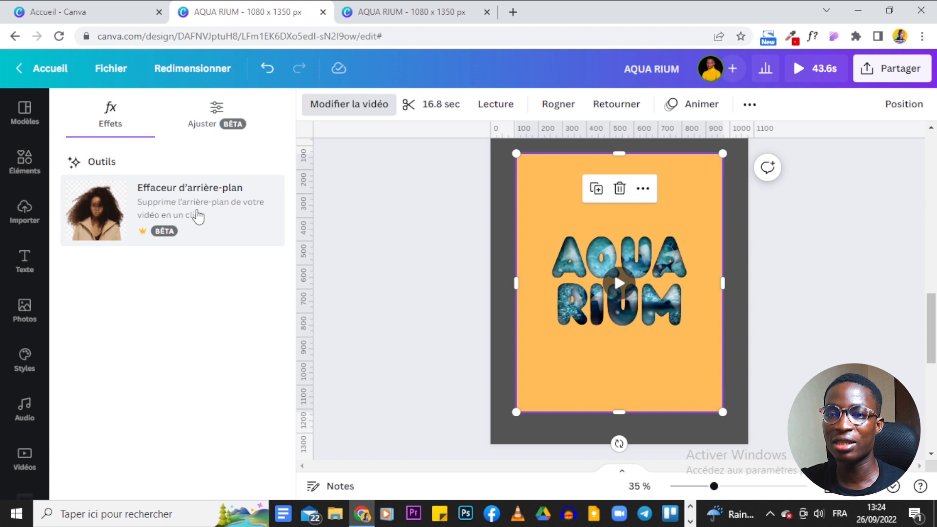
click(198, 216)
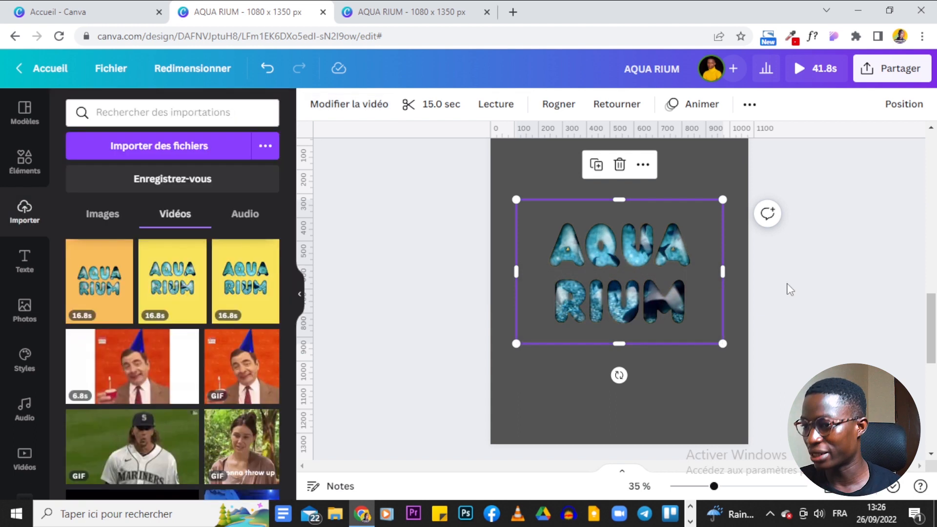
click(790, 289)
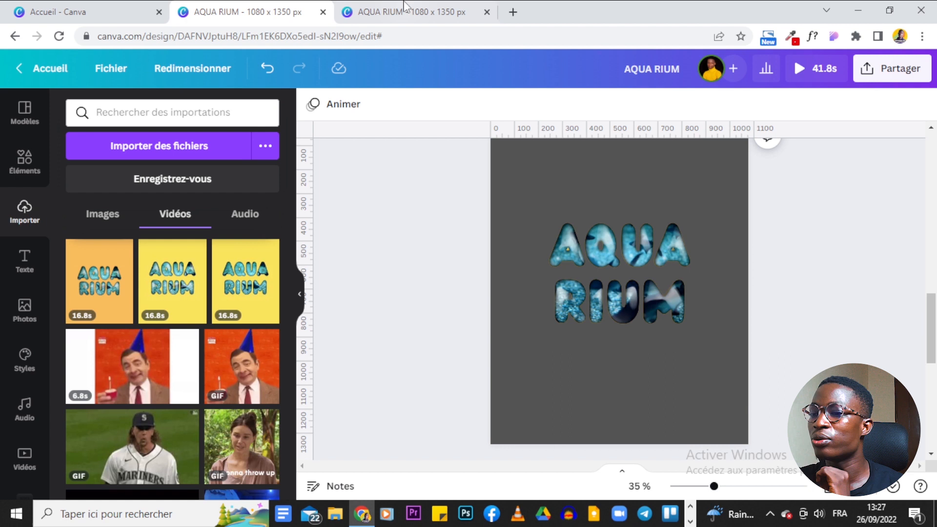
Step: Set page 3's dark gray background to white, as in the AQUA RIUM reference design with sand
key(ctrl+Tab)
scroll(864, 231, down, 2)
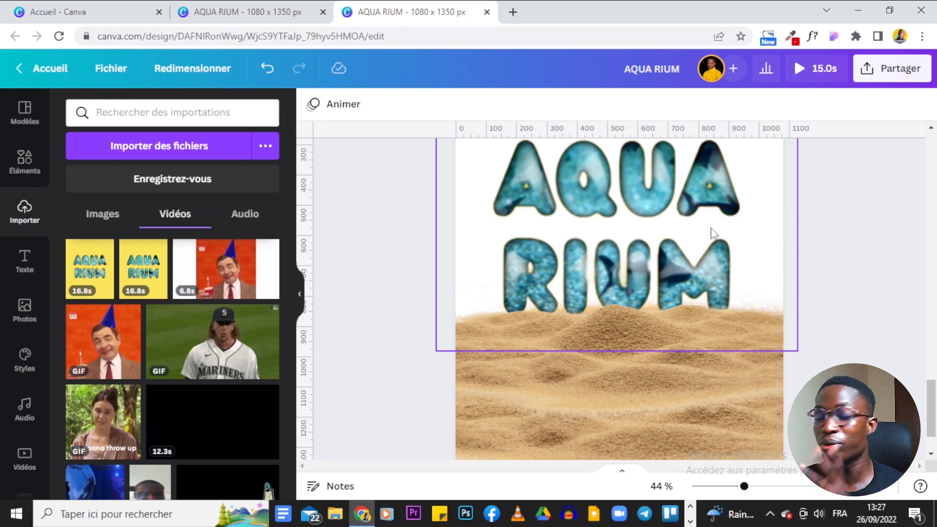
click(292, 9)
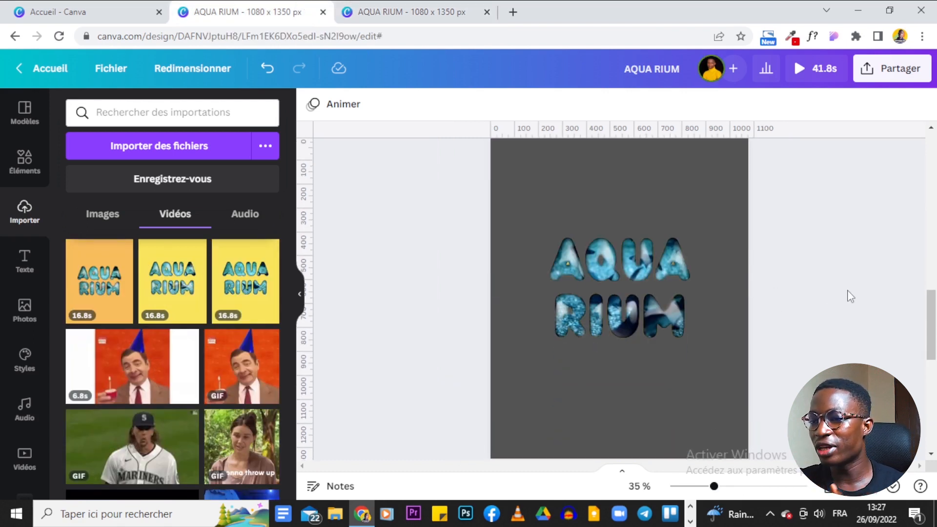
click(732, 197)
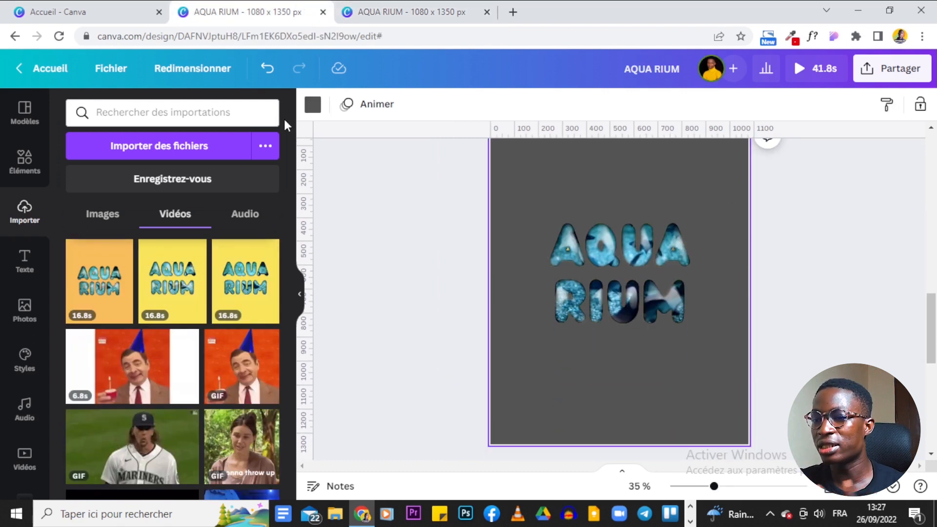
click(313, 104)
click(228, 175)
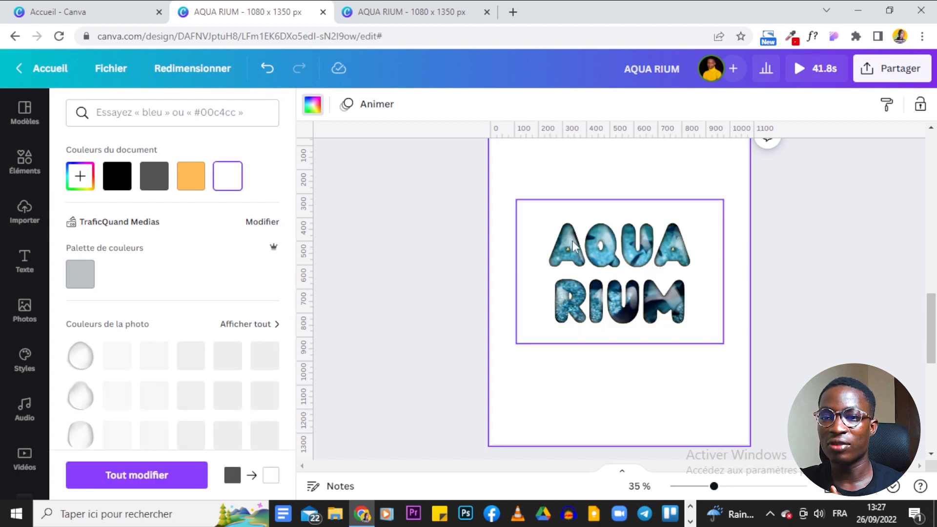
Step: Review the trimming of the background-free AQUA RIUM video on page 3 without altering the clip
click(616, 270)
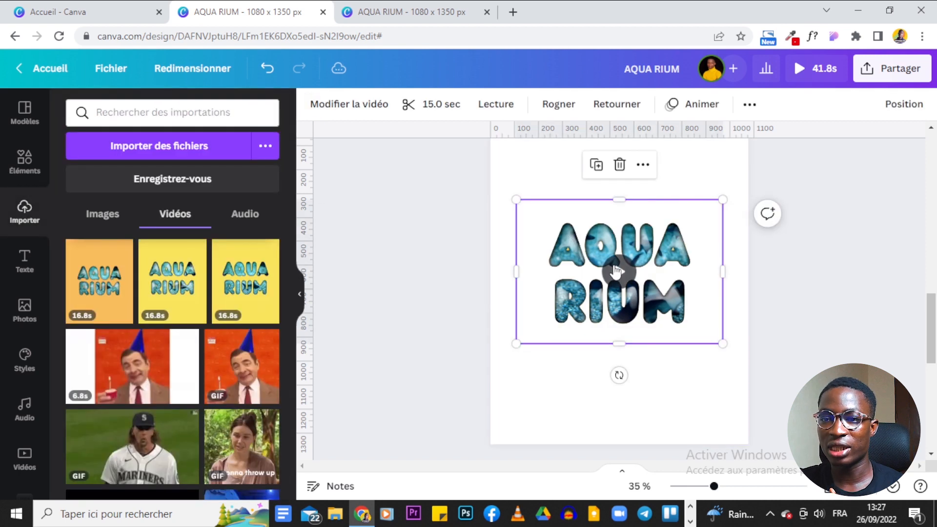
click(445, 107)
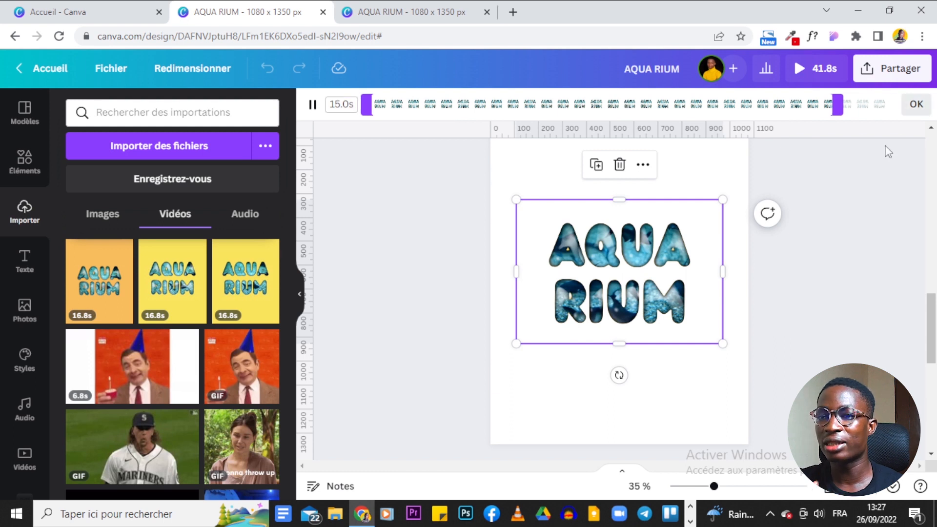
click(917, 104)
click(864, 236)
Step: Compare the empty area below the lettering on page 3 with the sand in the reference design
scroll(835, 281, down, 2)
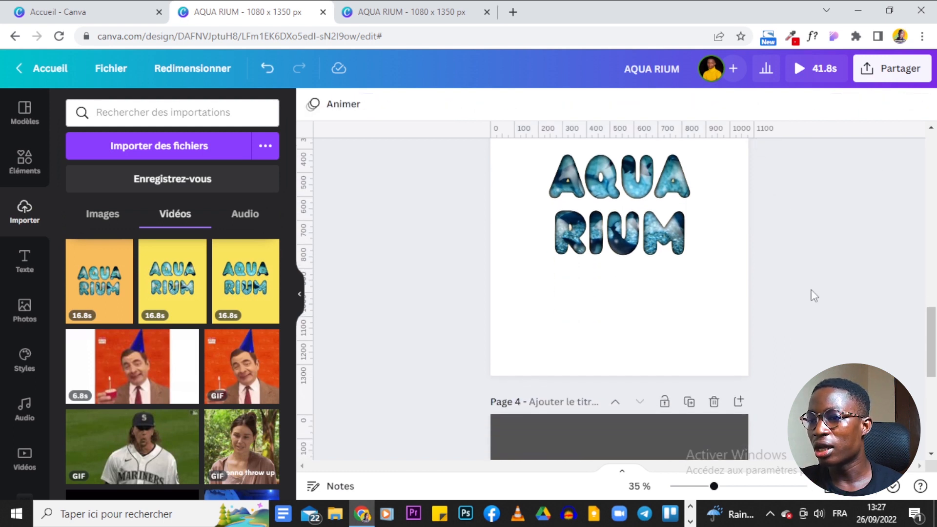
click(666, 336)
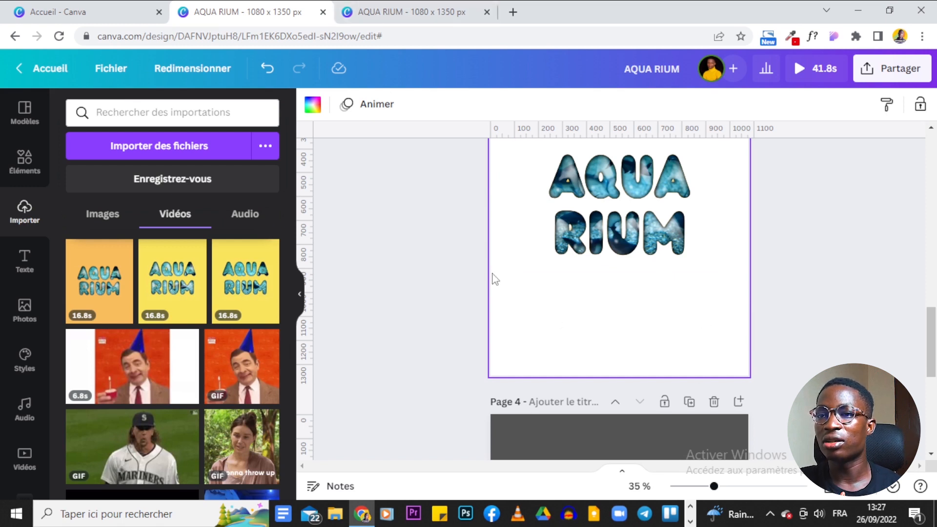
click(393, 10)
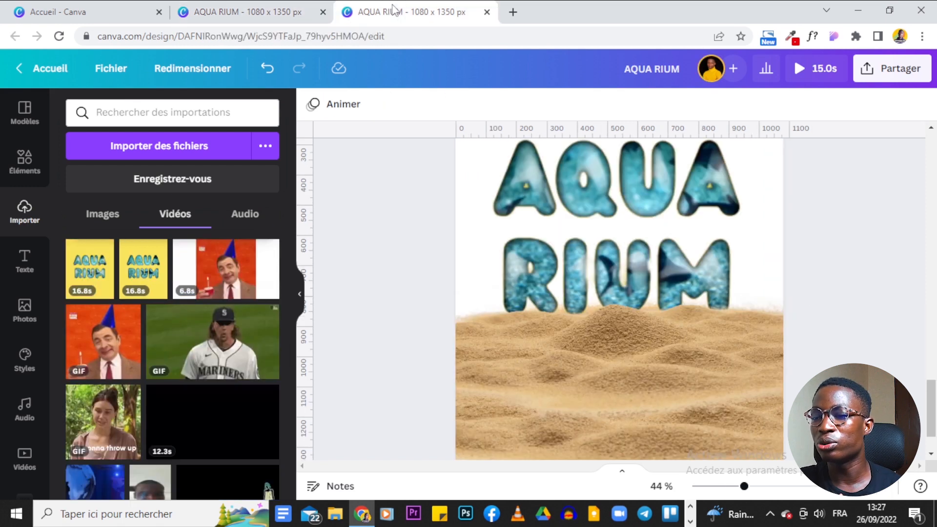
click(231, 7)
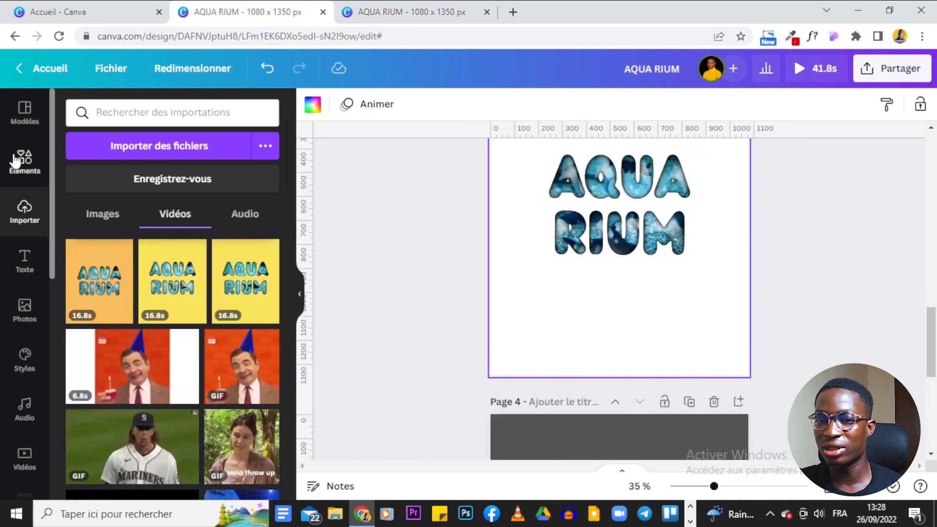
Step: Search the elements library for "SAND"
scroll(16, 410, down, 3)
scroll(16, 363, up, 3)
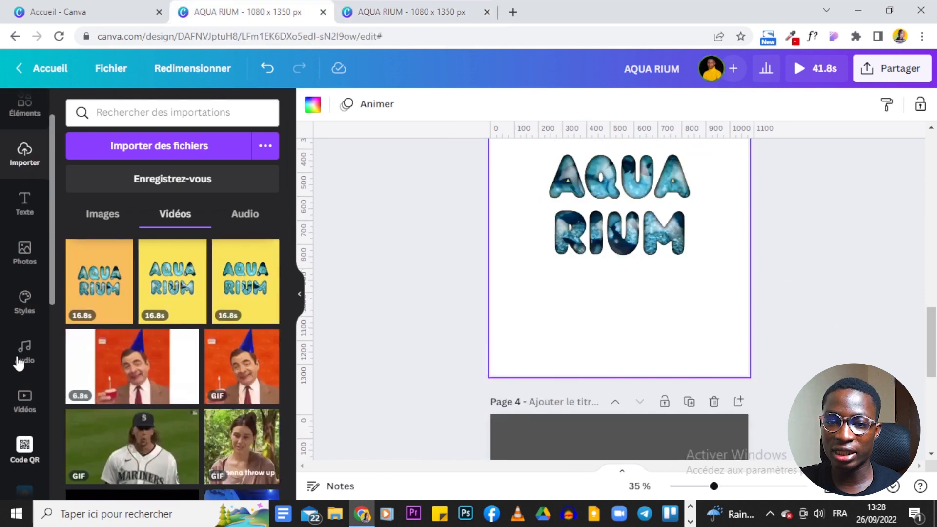
click(28, 177)
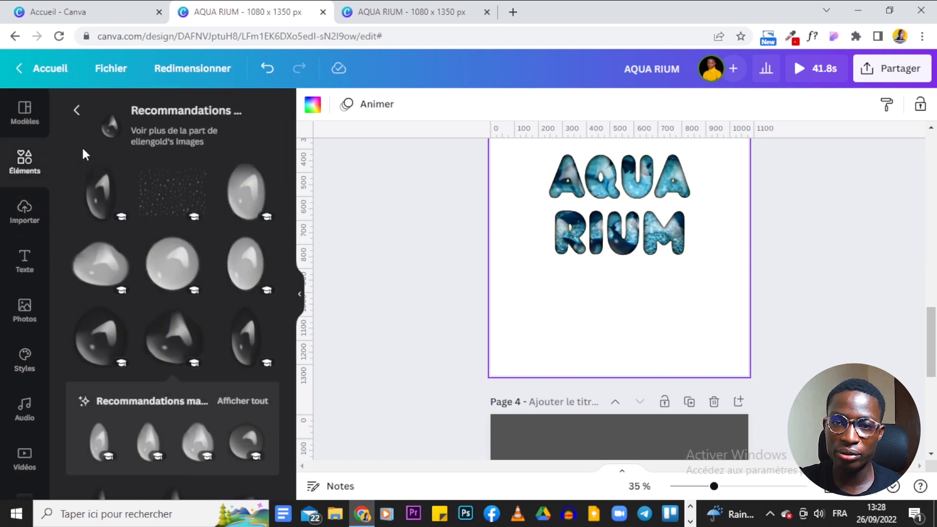
click(19, 310)
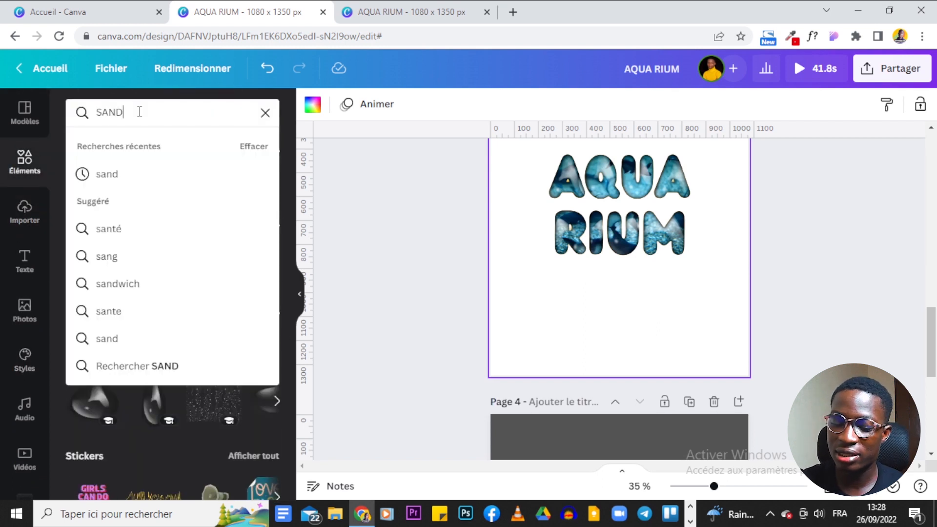
key(Return)
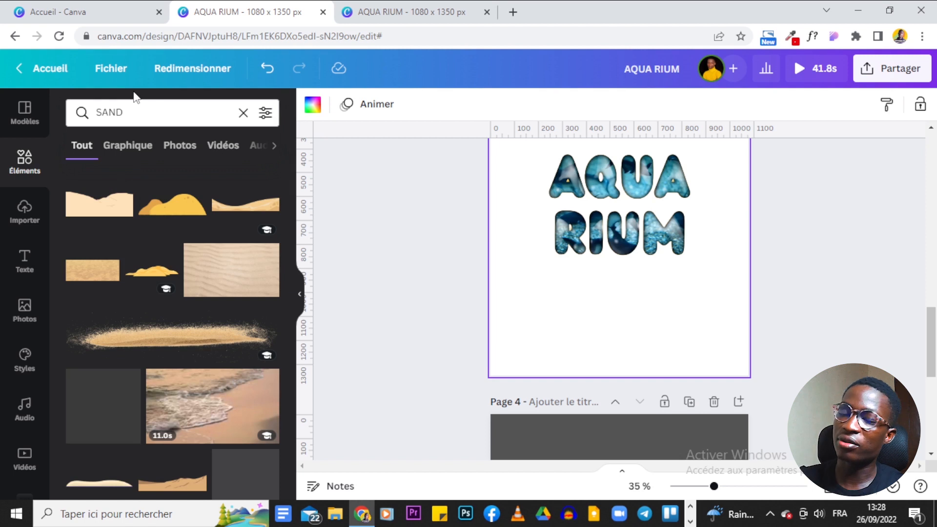
Step: Add the wide image of textured sand mounds to page 3 and place it across the area below the RIUM lettering
scroll(192, 266, down, 10)
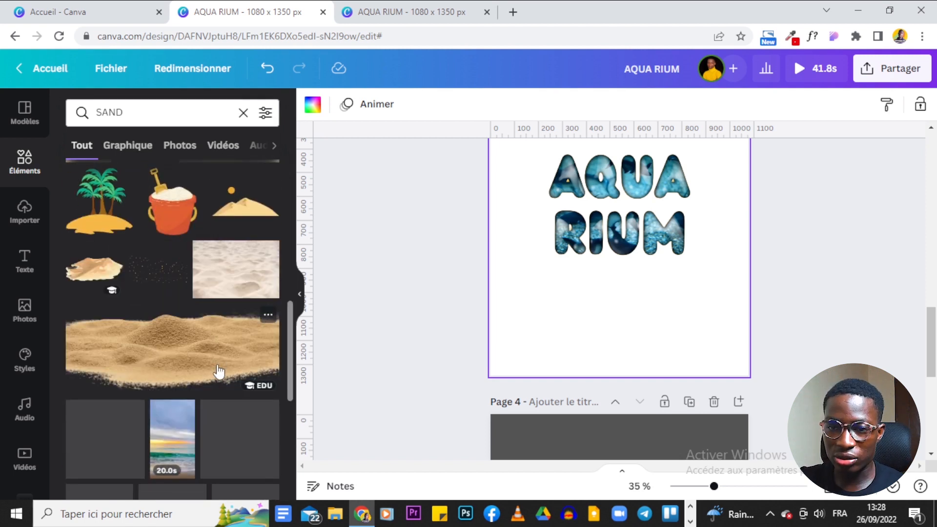
click(218, 372)
drag(617, 217, 593, 340)
scroll(205, 275, up, 6)
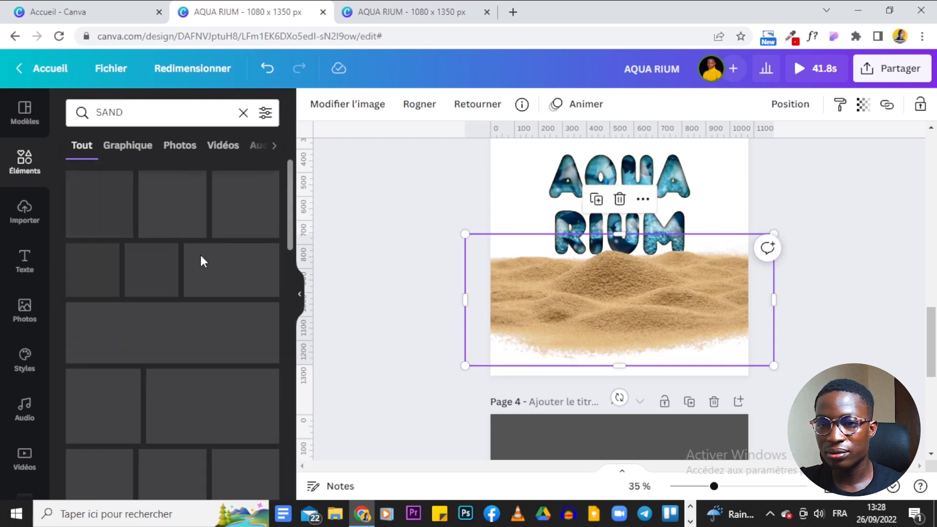
Step: Duplicate the sand image slightly tilted to fill page 3's lower edge, and send the copy behind the first sand layer
drag(690, 308, 690, 340)
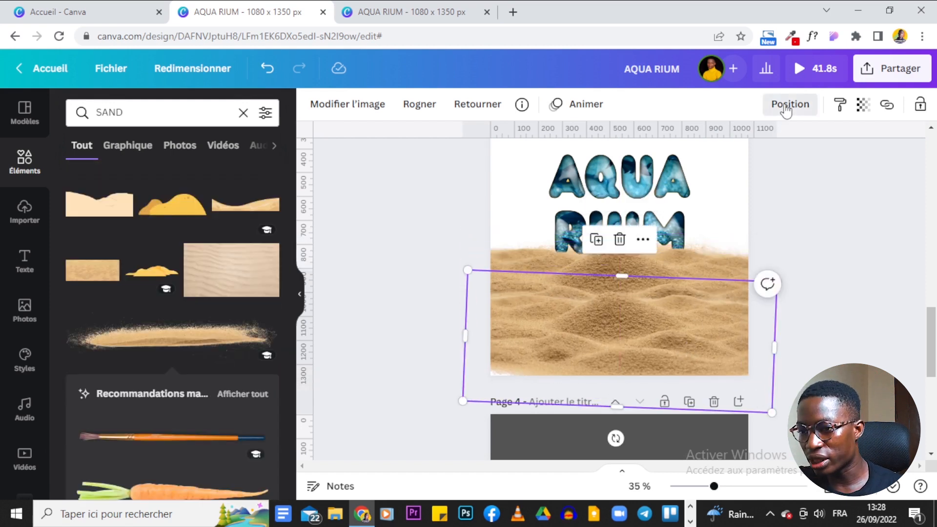
click(786, 110)
click(768, 178)
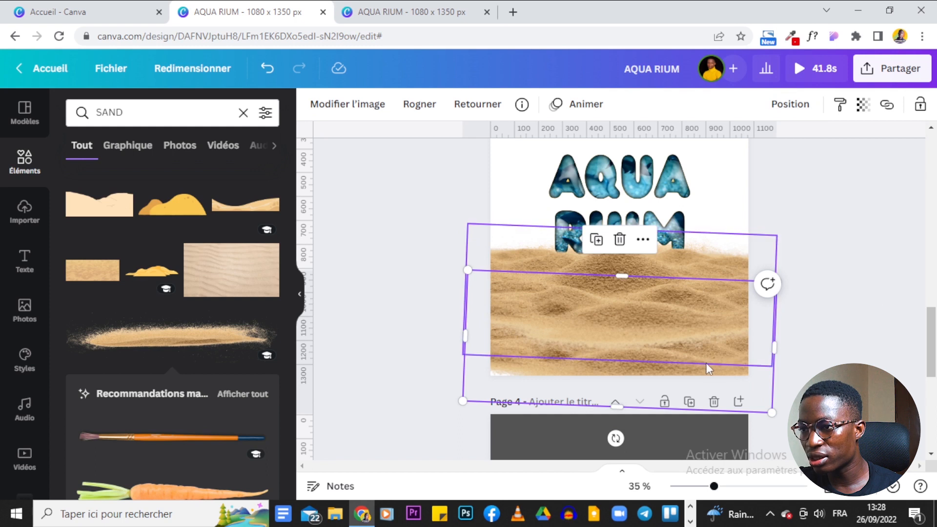
click(805, 281)
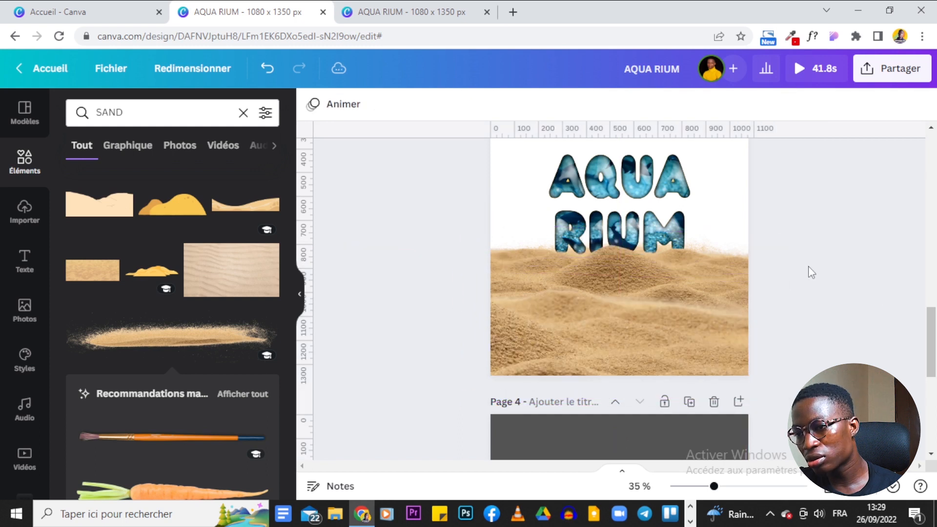
Step: Enlarge the AQUA RIUM video on page 3 and centre it so the lettering stands just above the sand
scroll(811, 264, up, 5)
scroll(781, 251, down, 5)
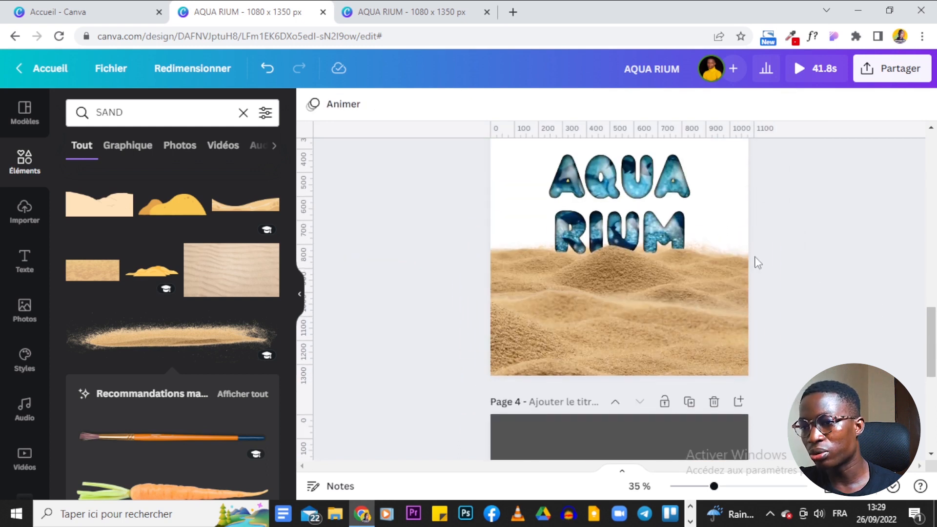
scroll(871, 224, down, 2)
scroll(879, 239, up, 5)
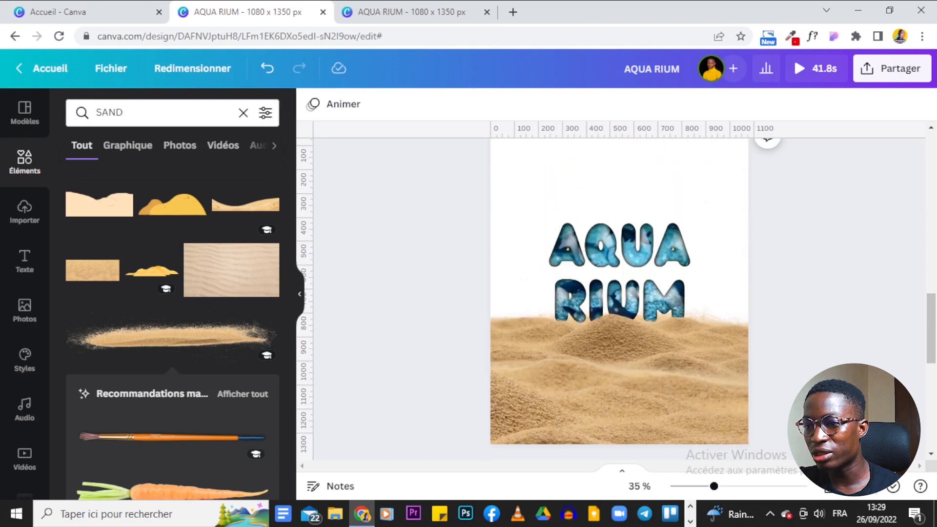
click(582, 207)
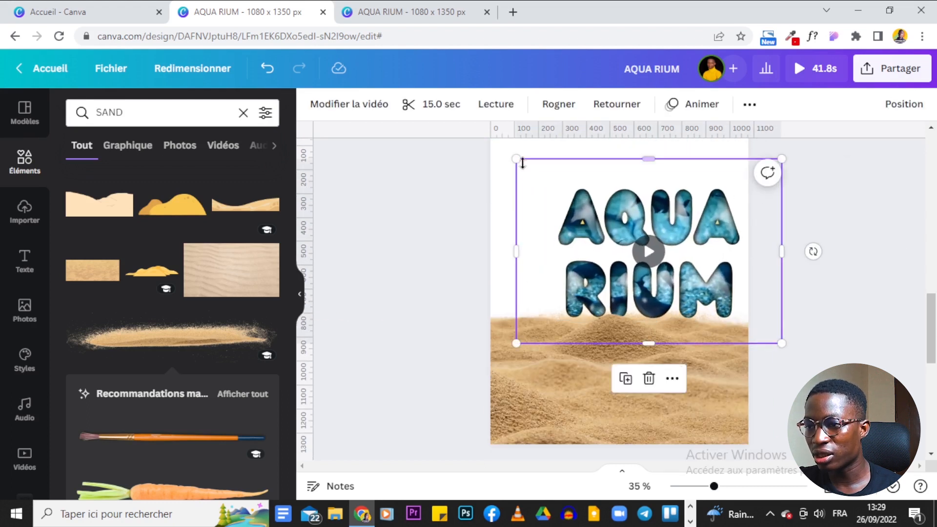
click(521, 149)
click(578, 203)
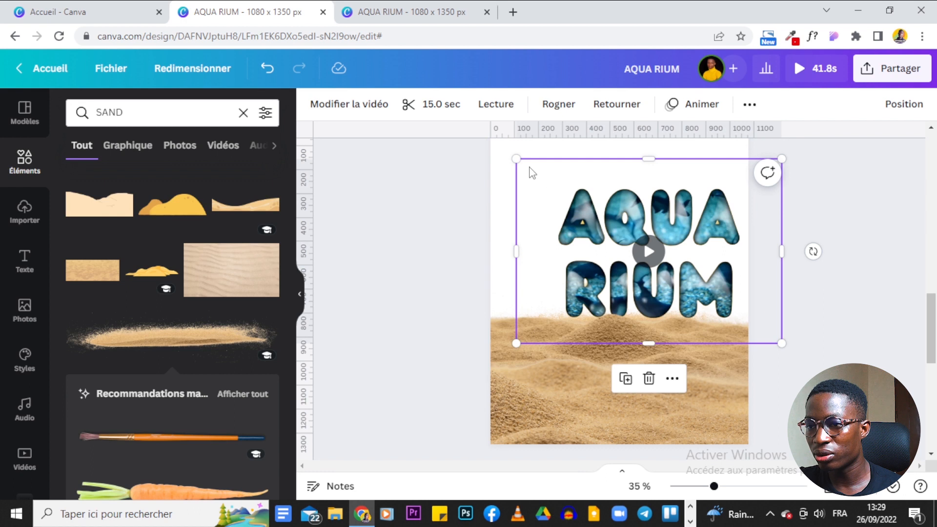
click(511, 164)
click(538, 177)
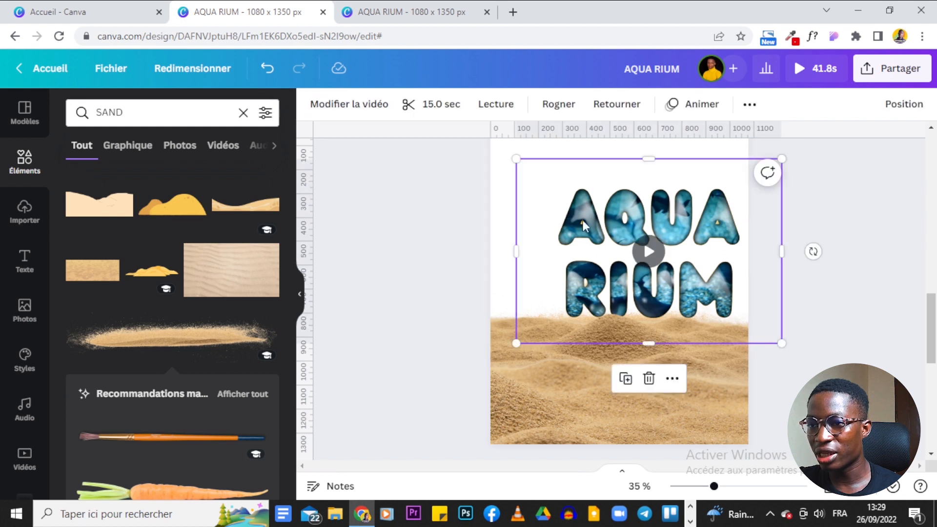
Step: Hide the other pages of the design, leaving only the AQUA RIUM page with sand in the video
scroll(871, 343, down, 1)
scroll(871, 343, up, 5)
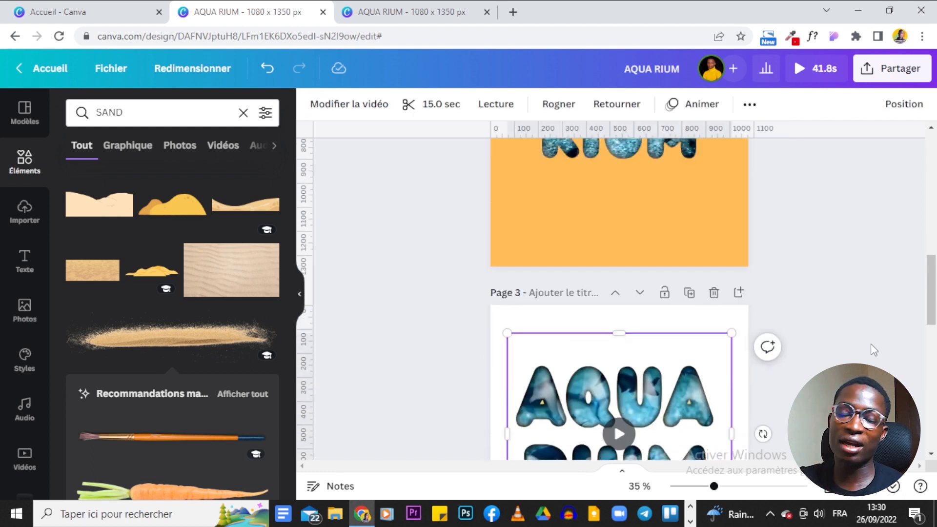
scroll(871, 344, up, 3)
scroll(871, 343, down, 10)
scroll(871, 344, up, 2)
scroll(833, 264, up, 2)
scroll(841, 277, down, 4)
Step: Preview the finished AQUA RIUM sand video through to its end and close the preview
click(816, 68)
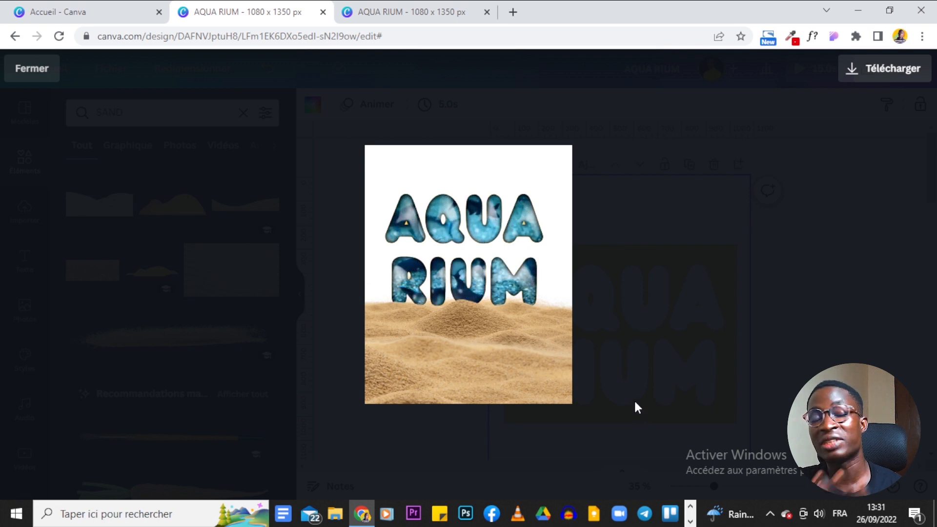
mouse_move(538, 295)
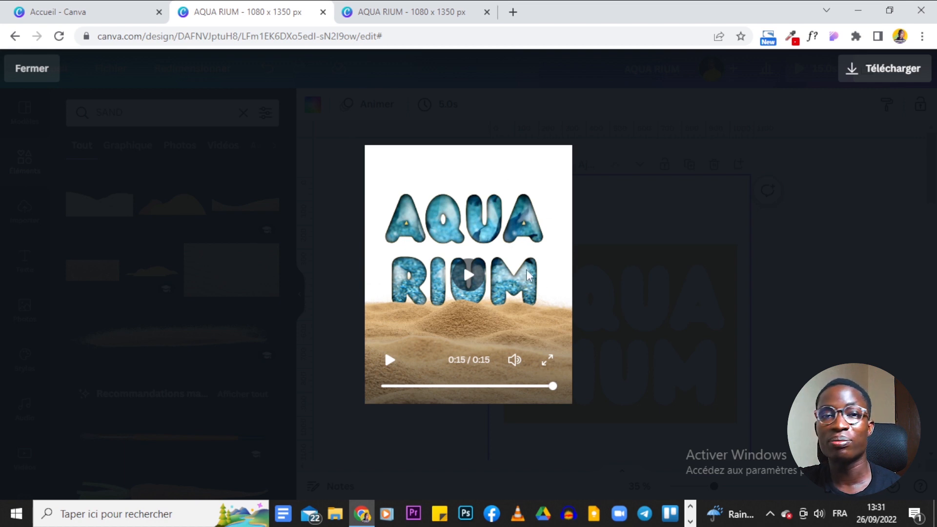
click(624, 277)
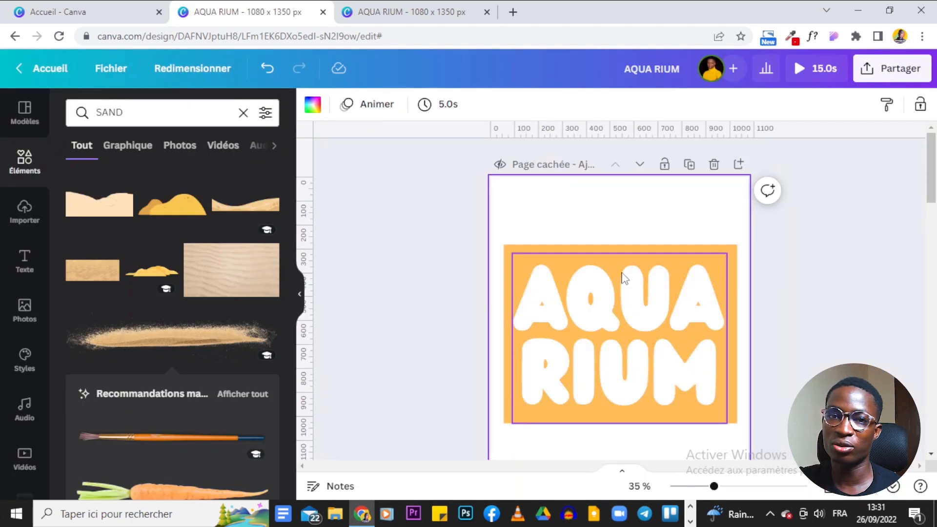